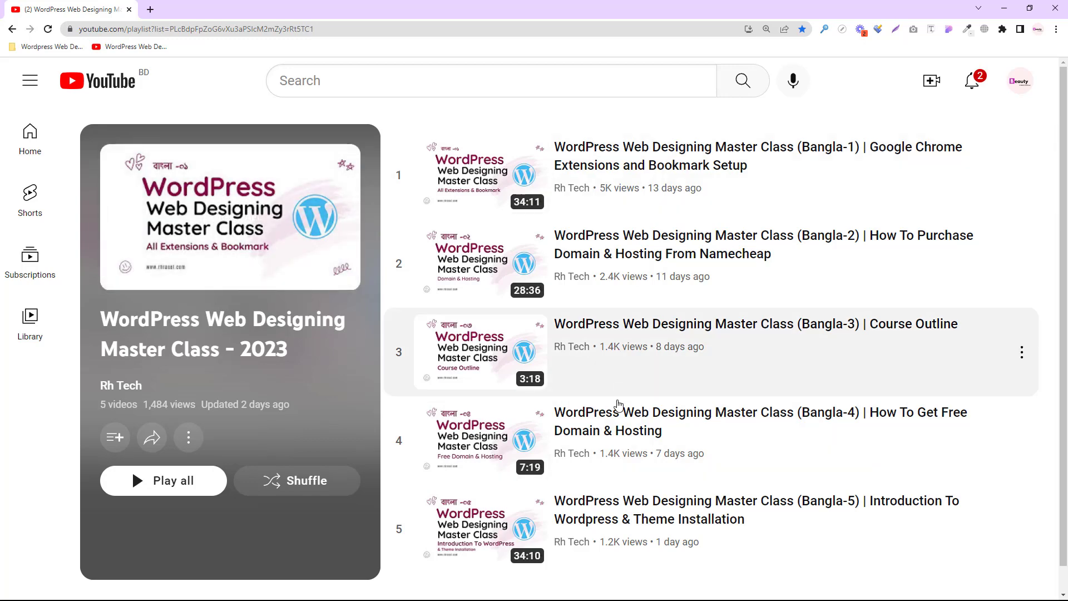
Open the rhtechltd.com website in a new browser tab and look through the posts on its home page
click(150, 10)
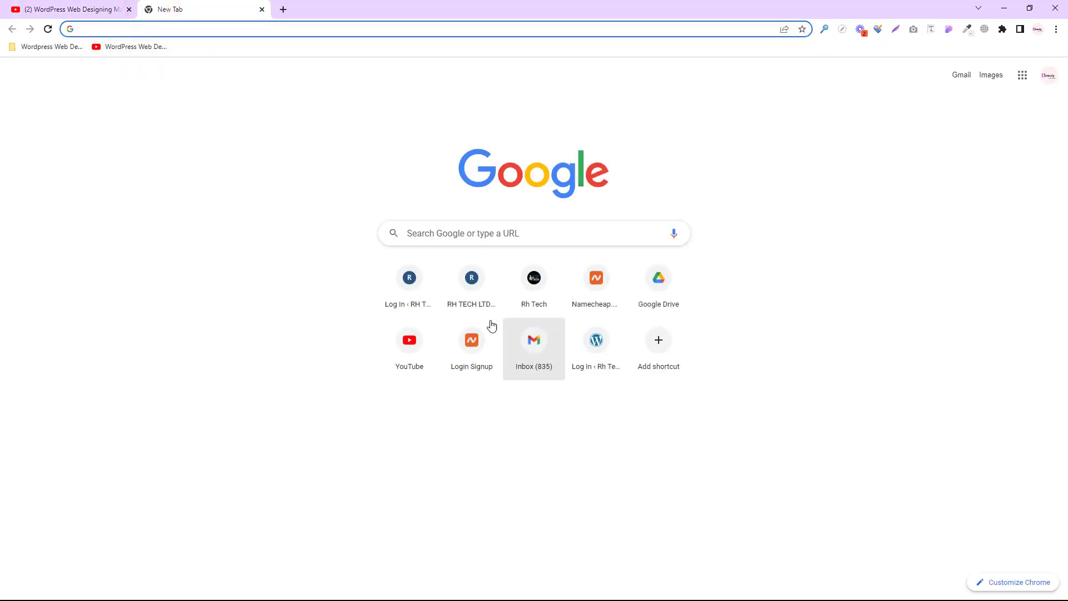
click(460, 284)
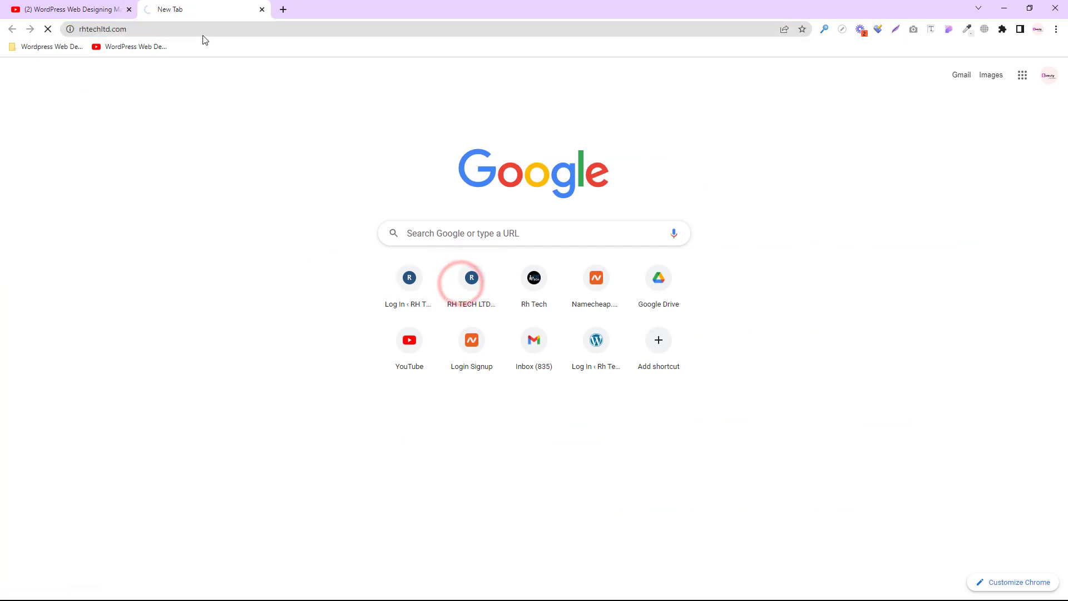
click(122, 6)
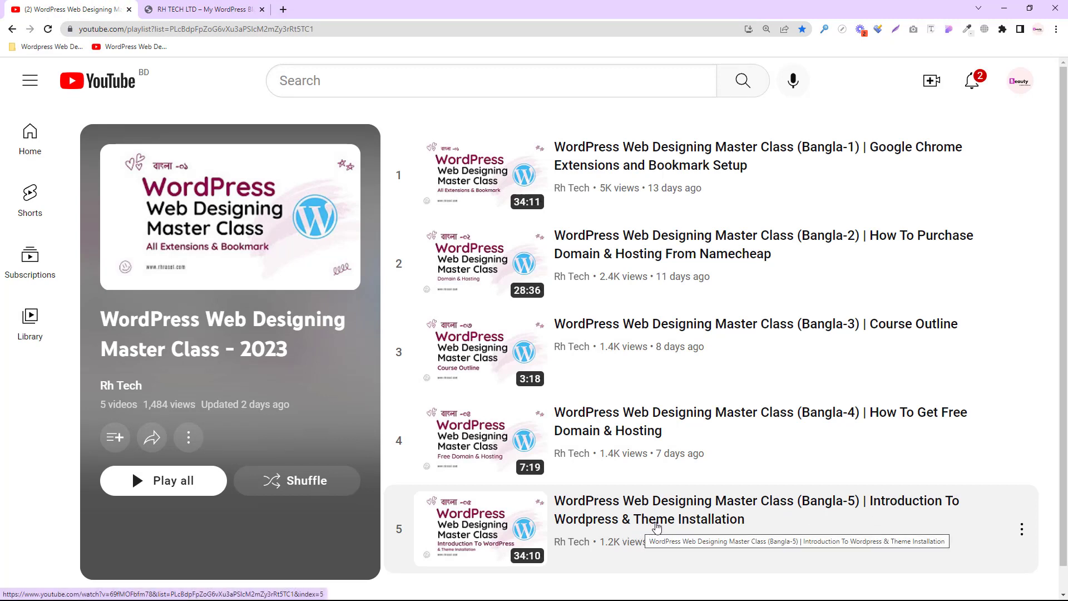
click(187, 10)
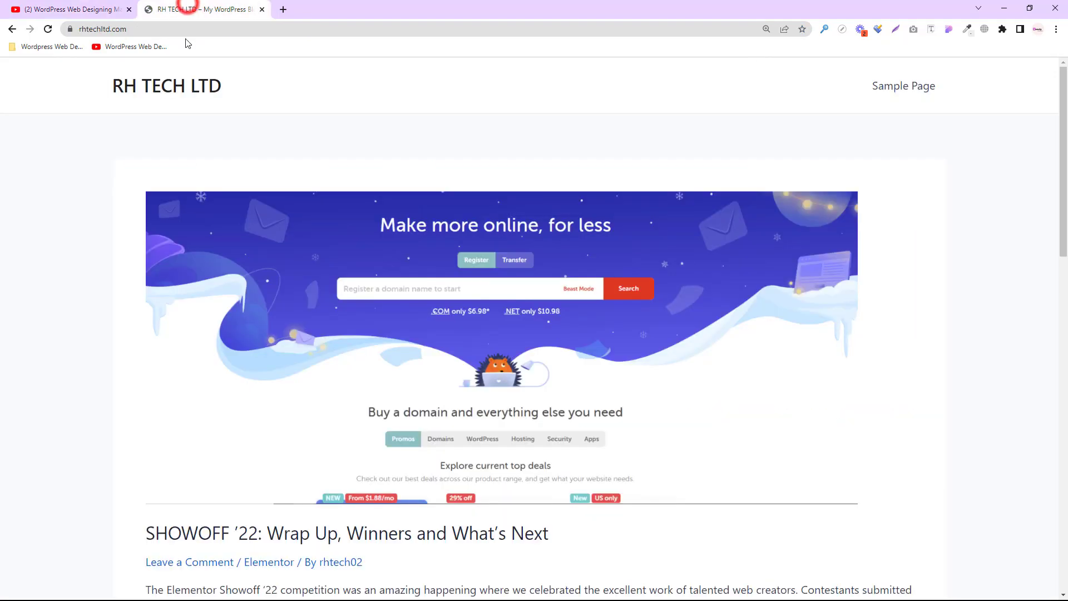
scroll(336, 238, down, 15)
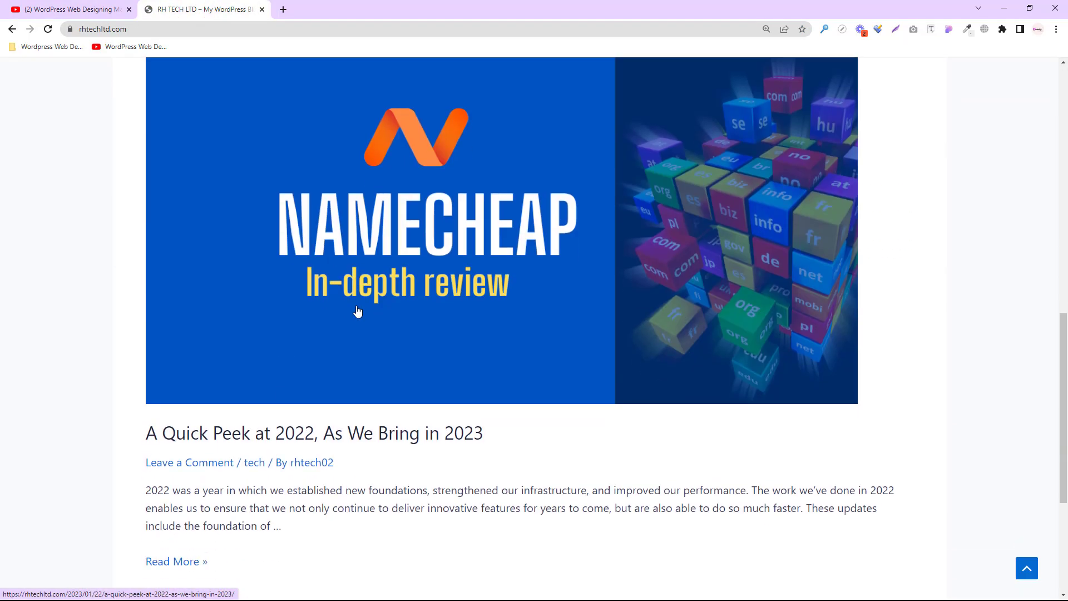
scroll(590, 463, up, 15)
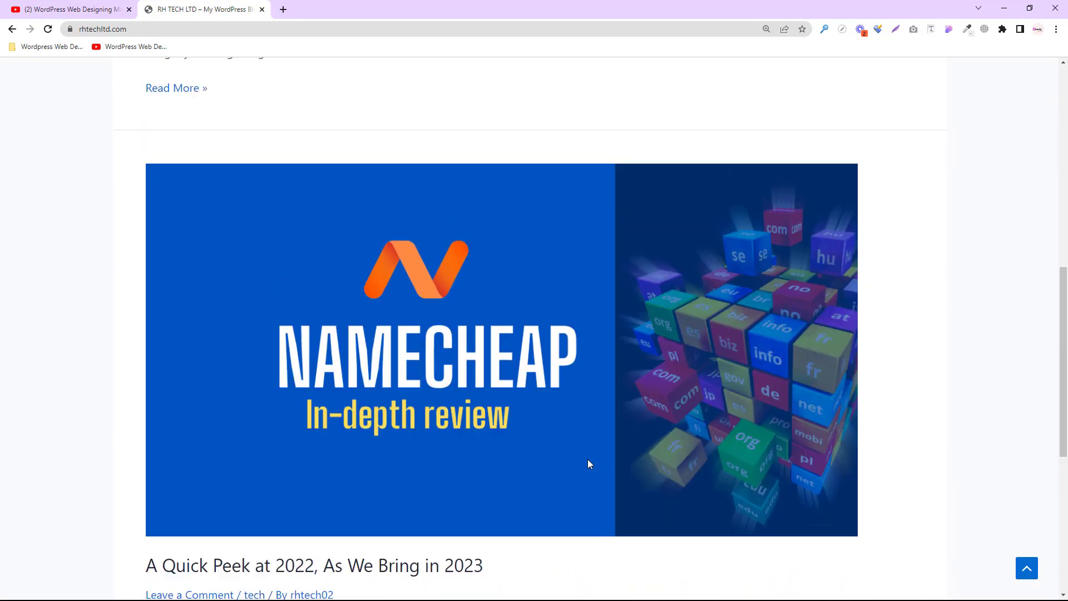
click(156, 30)
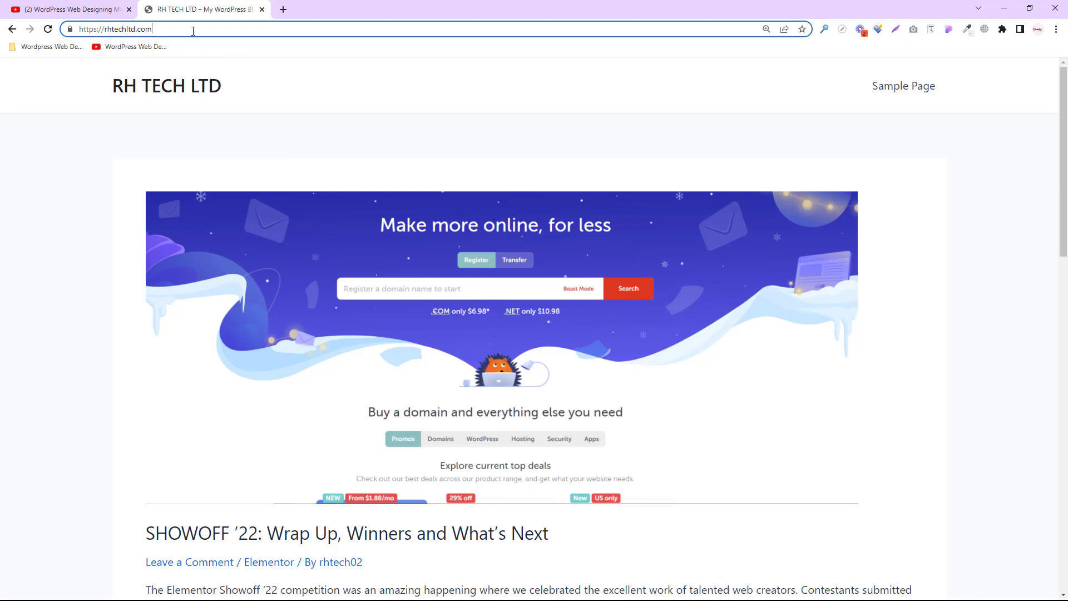
text(/wp-admin)
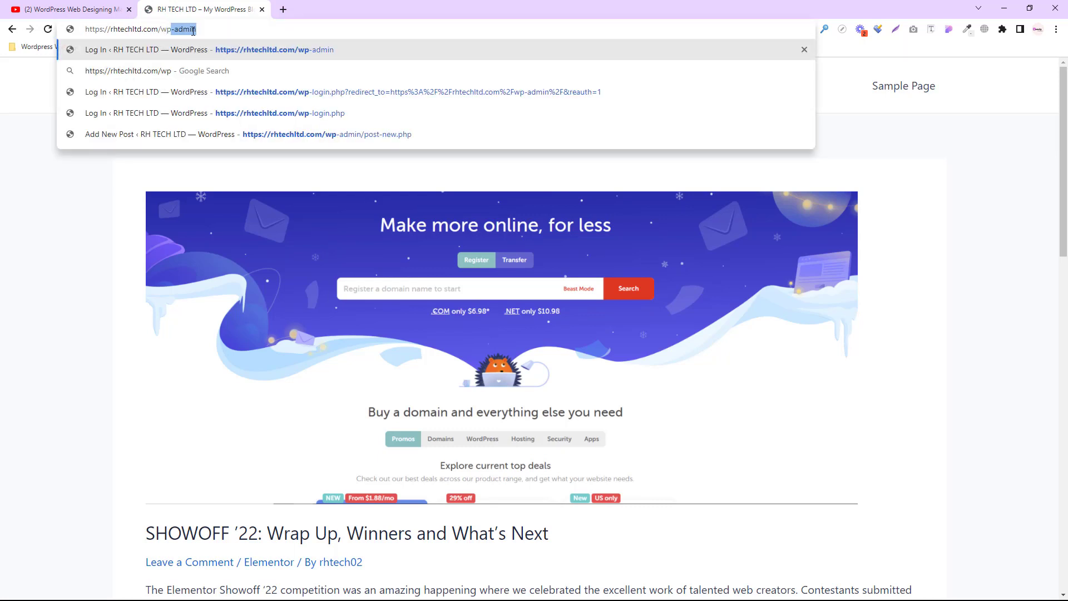
click(206, 30)
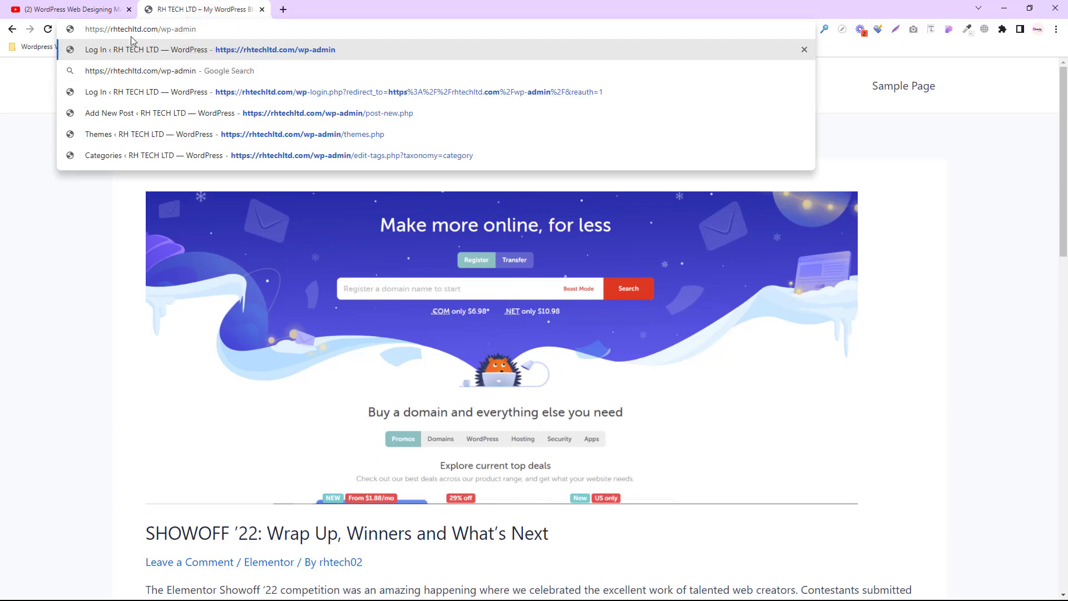
key(Return)
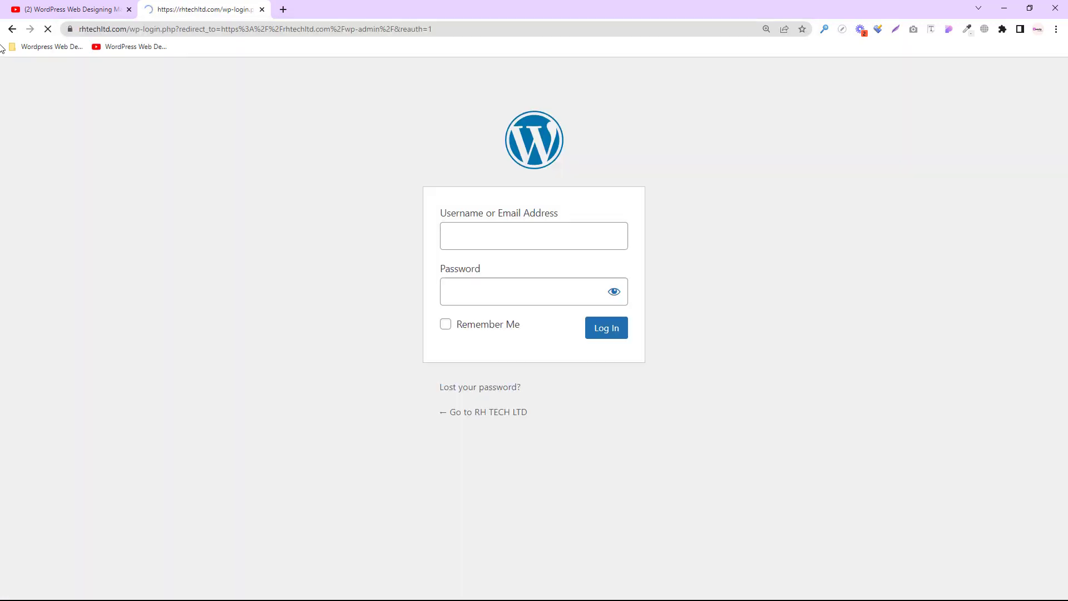
Fill in the saved username and account password and log in to the WordPress dashboard
click(498, 236)
click(394, 243)
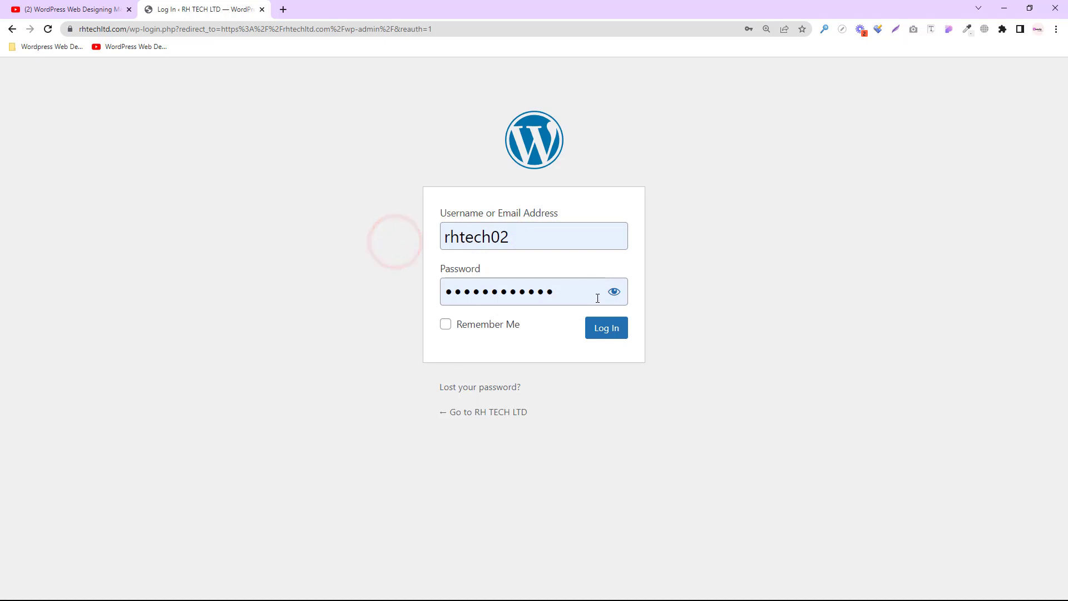
click(606, 330)
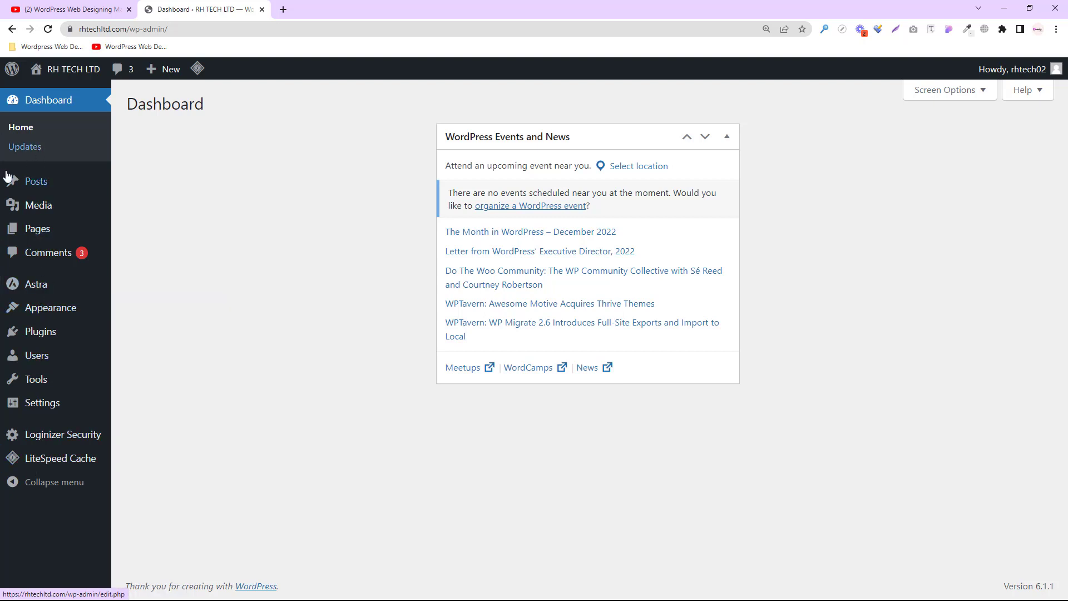
Display the list of all users, check the account's role and open the administrator's profile for editing
mouse_move(36, 358)
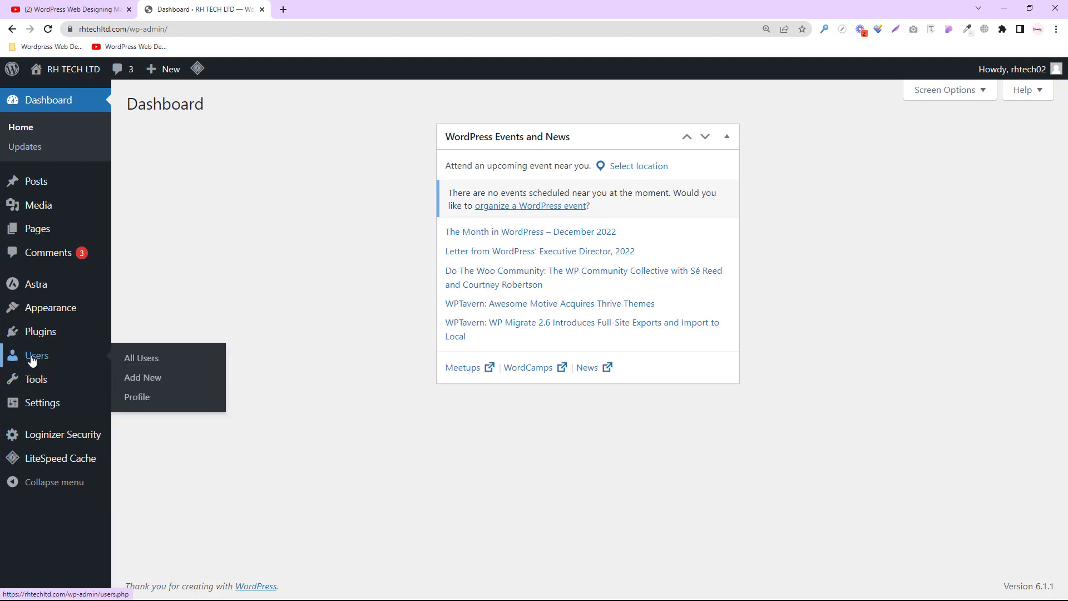
click(150, 360)
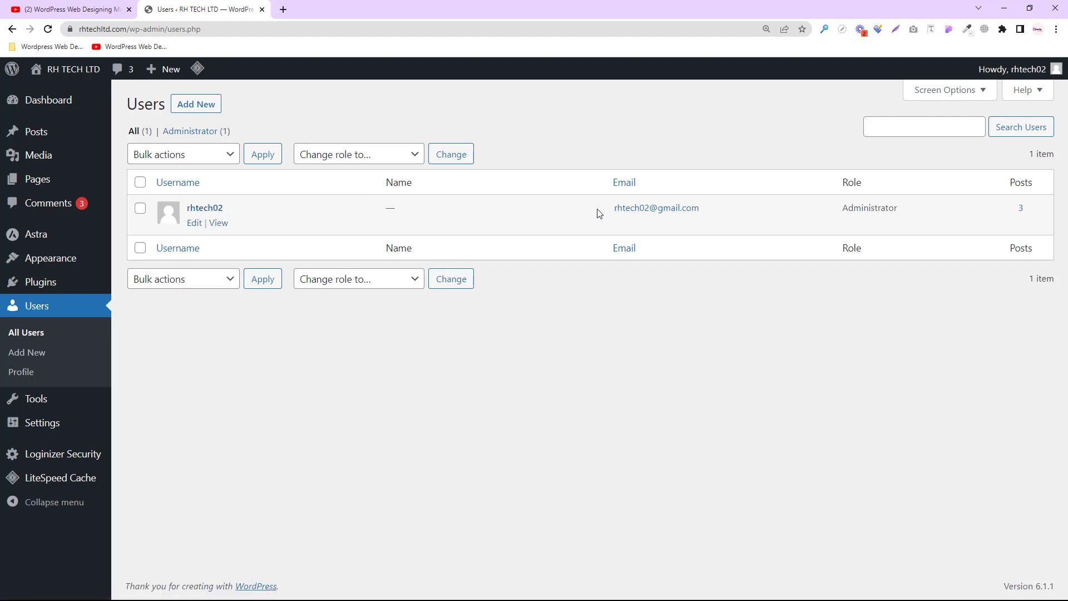
drag(911, 213, 815, 212)
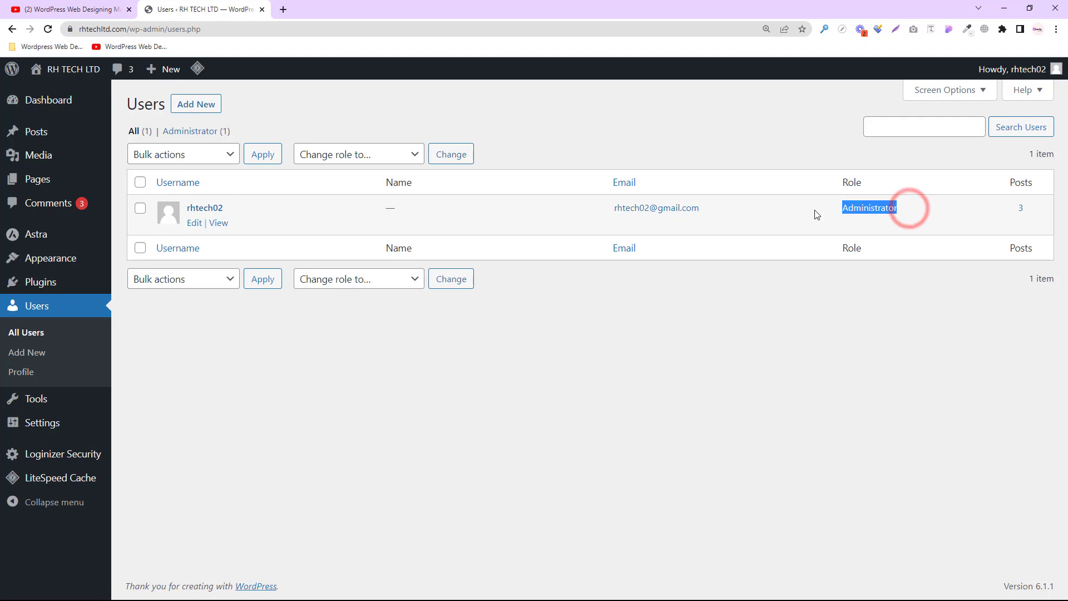
click(195, 221)
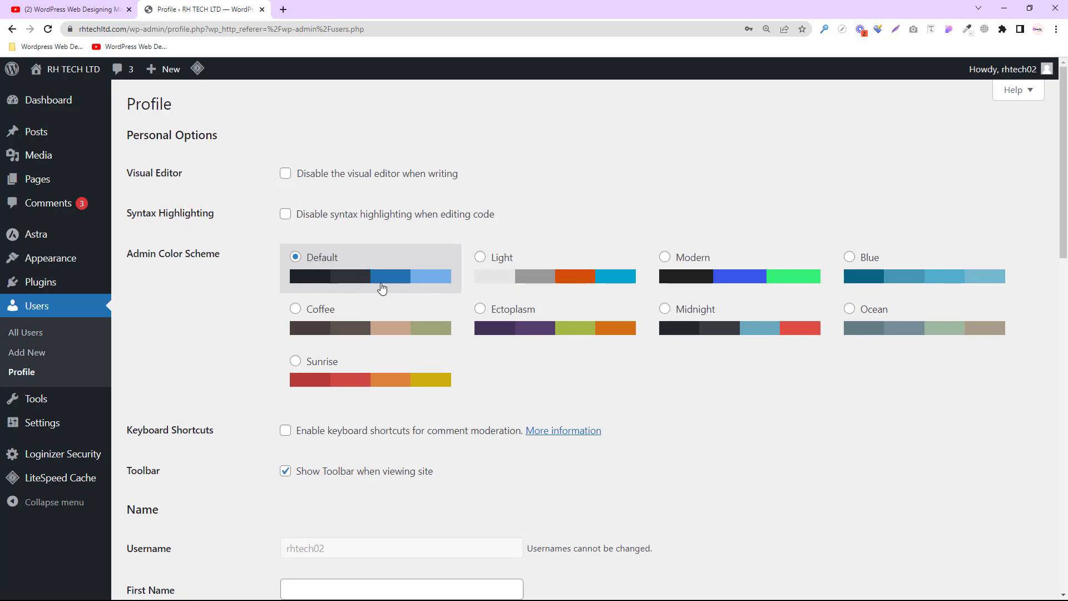
Preview the Light, Modern, Blue and Coffee admin color schemes, and select Ectoplasm for the profile
drag(143, 259, 223, 254)
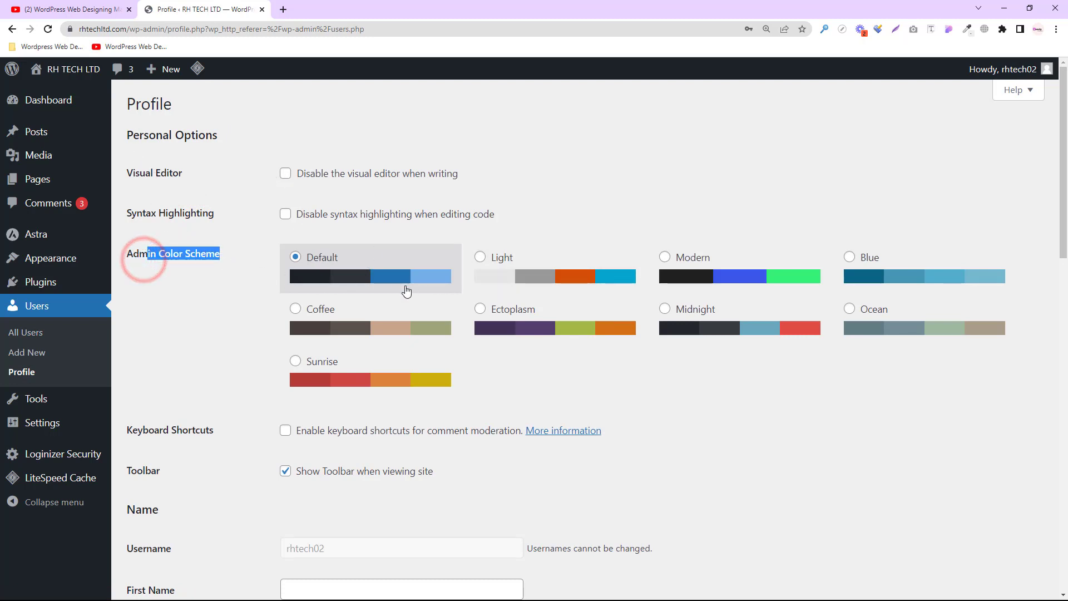
click(479, 257)
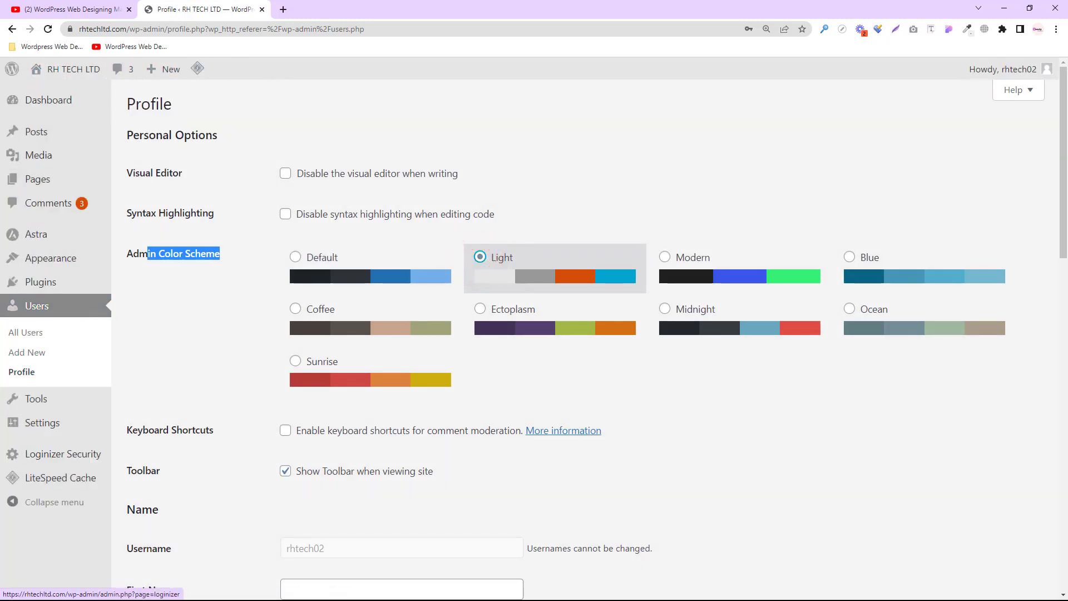
click(677, 262)
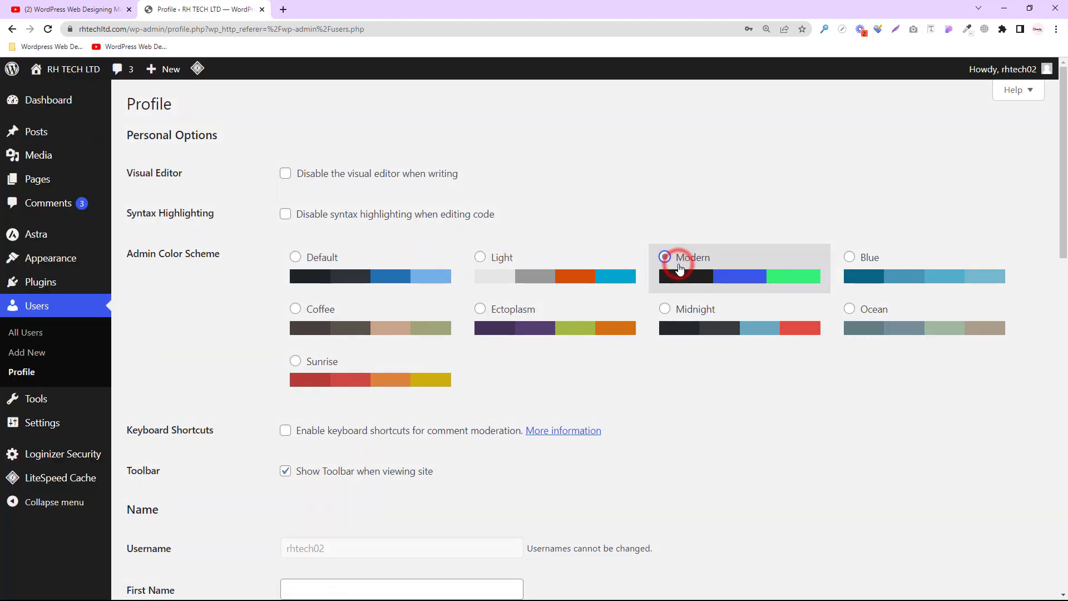
click(850, 256)
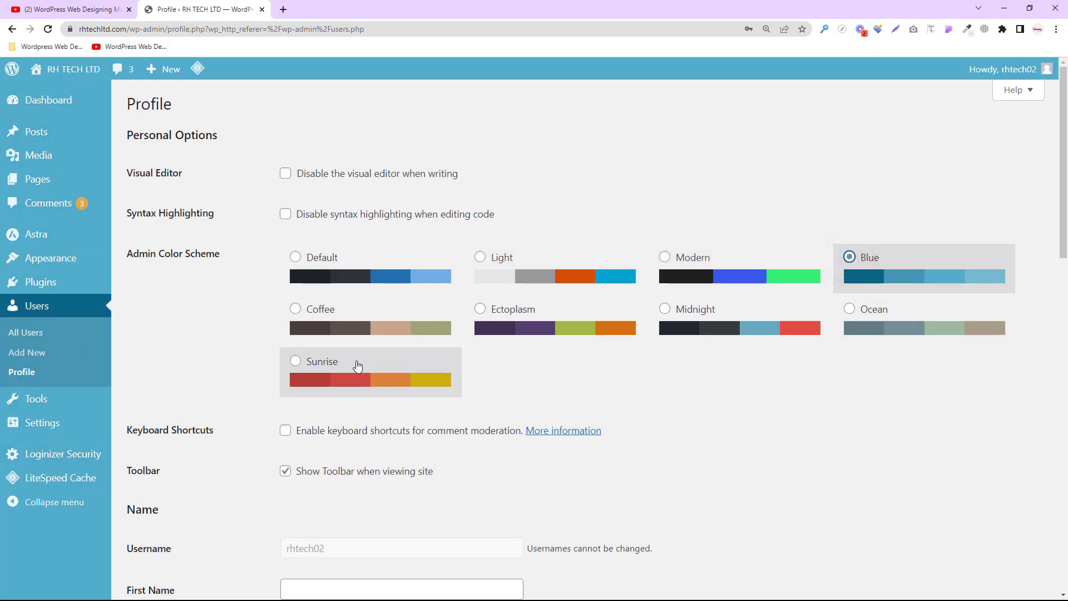
click(296, 310)
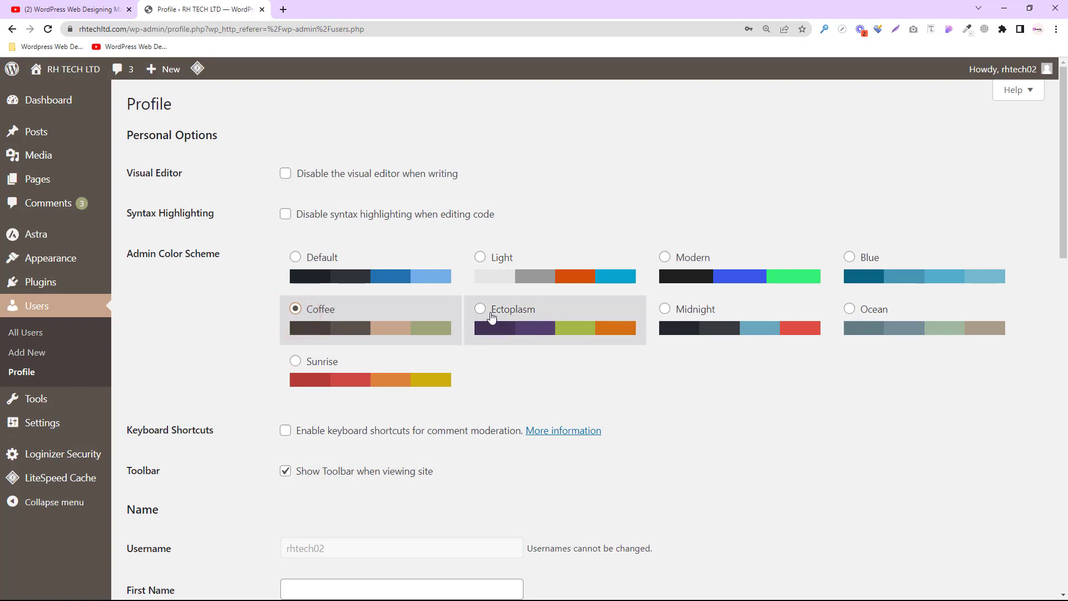
click(480, 309)
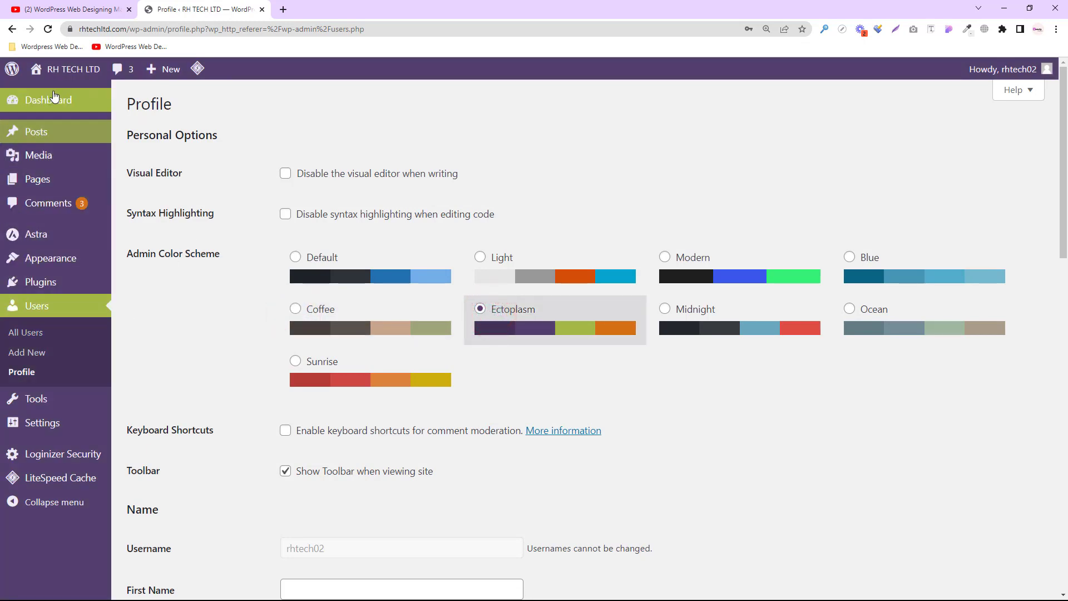
mouse_move(101, 462)
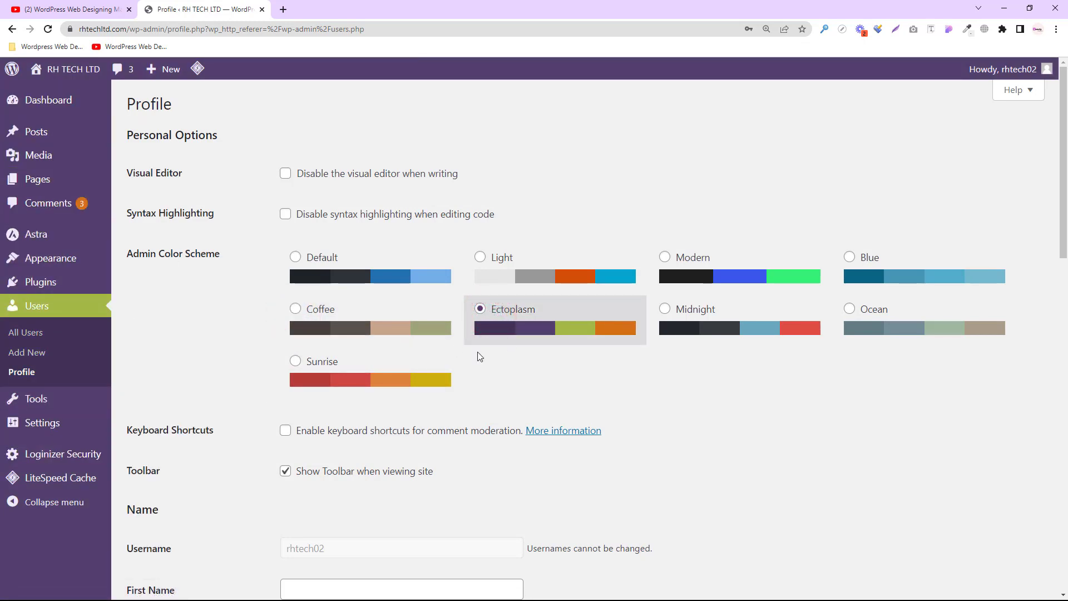
Enter the administrator's first name and last name in the Name section of the profile
scroll(410, 392, down, 4)
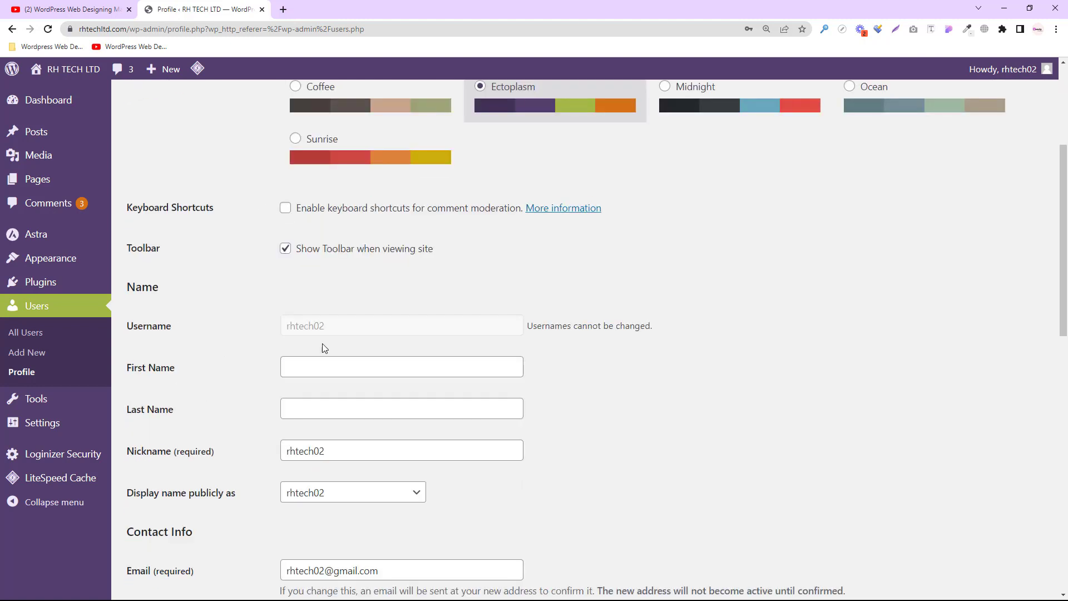
click(303, 367)
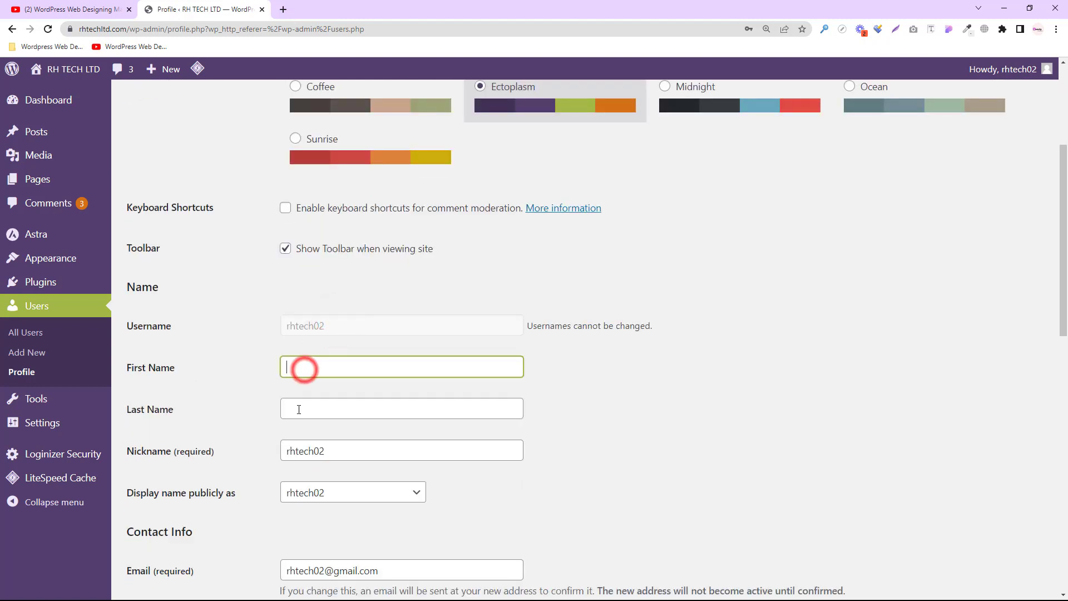
click(298, 408)
click(306, 368)
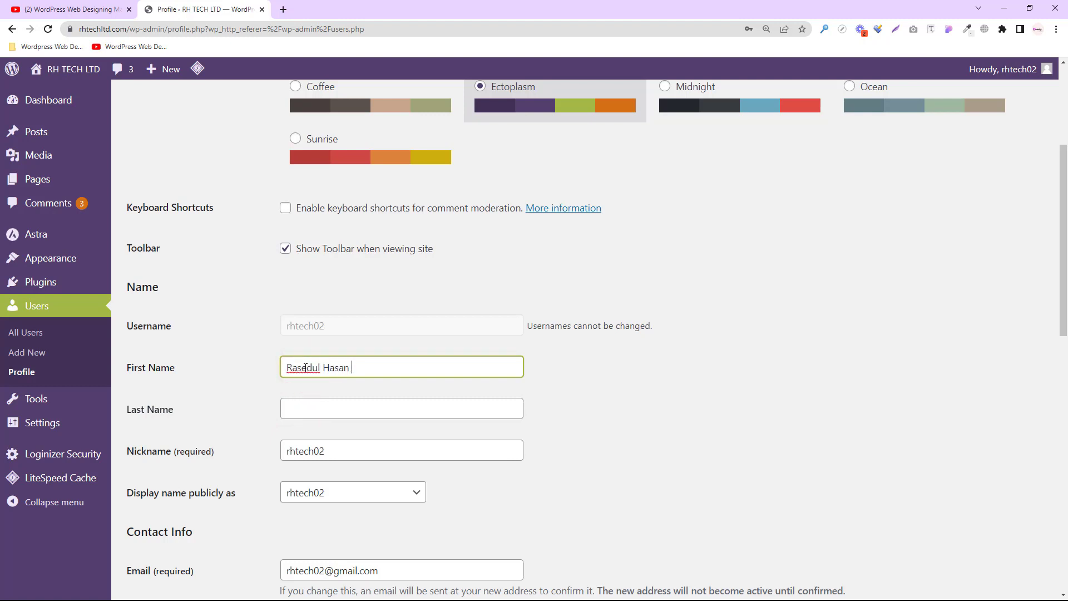
click(339, 414)
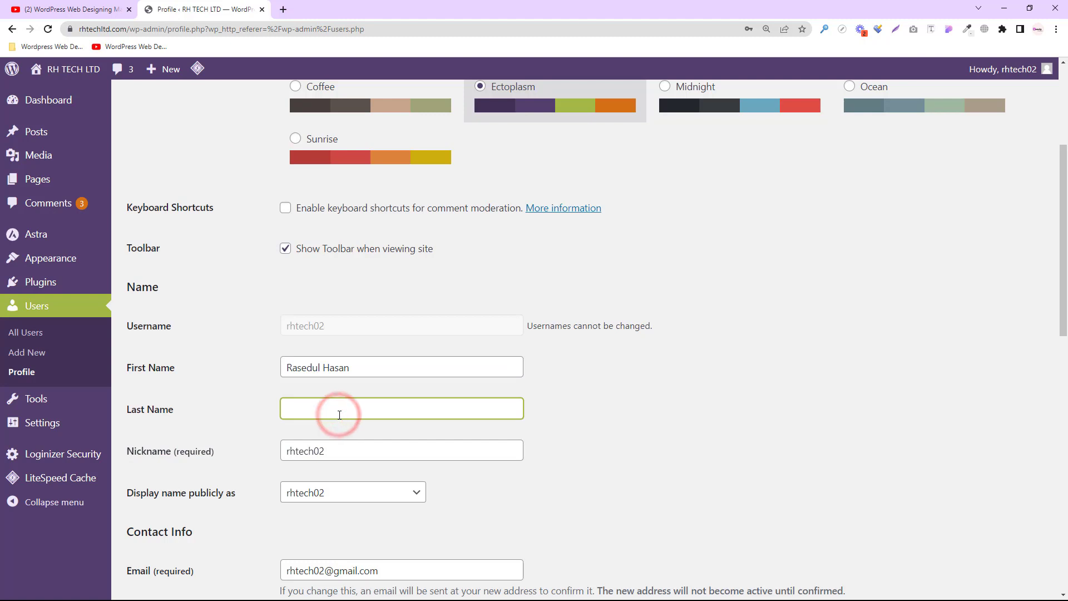
text(Rasel)
Review the contact info, biographical info, profile picture and account management sections, and save the updated profile
scroll(346, 414, down, 3)
scroll(378, 412, down, 3)
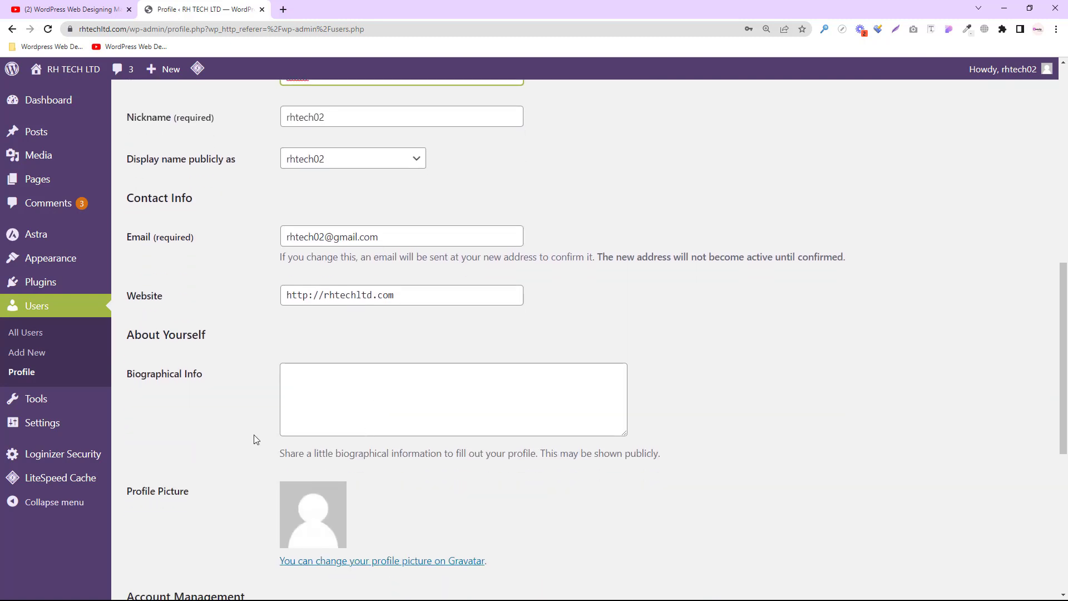
click(334, 369)
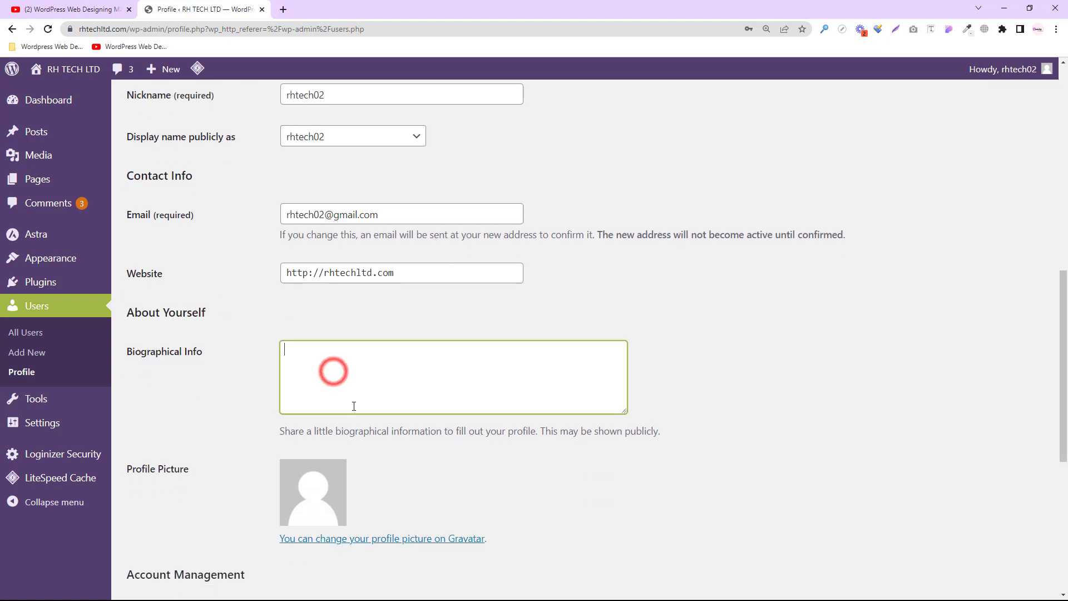
scroll(328, 400, down, 3)
drag(132, 324, 205, 329)
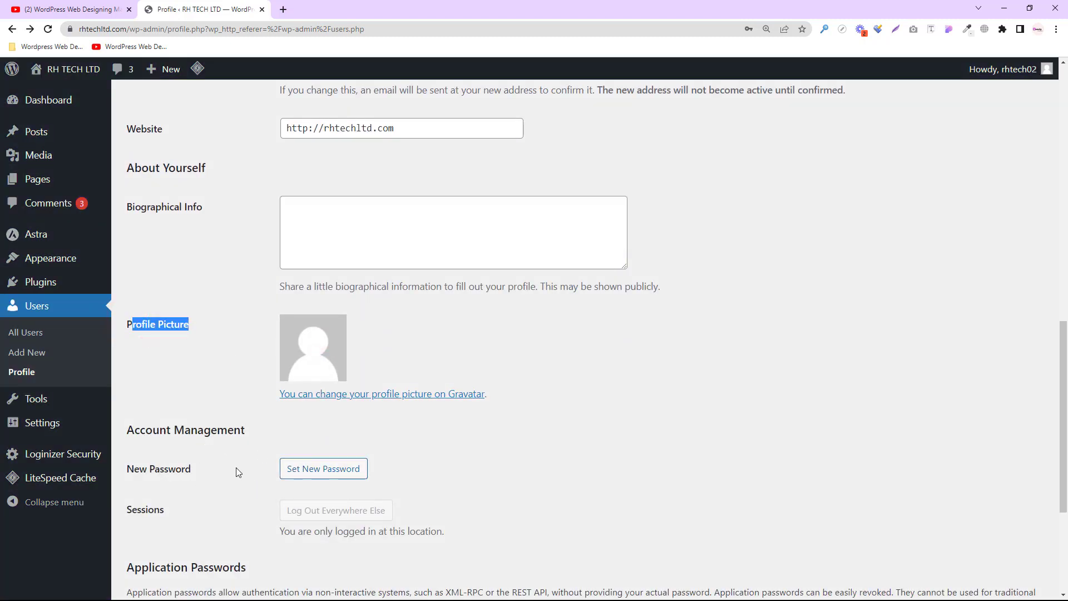
scroll(239, 471, down, 3)
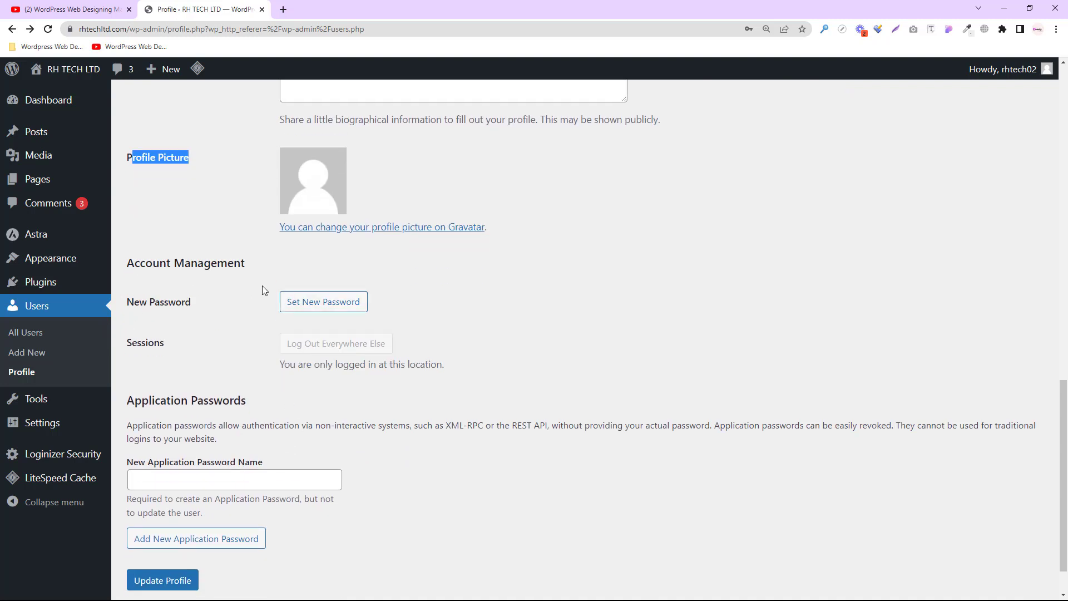
scroll(478, 303, down, 1)
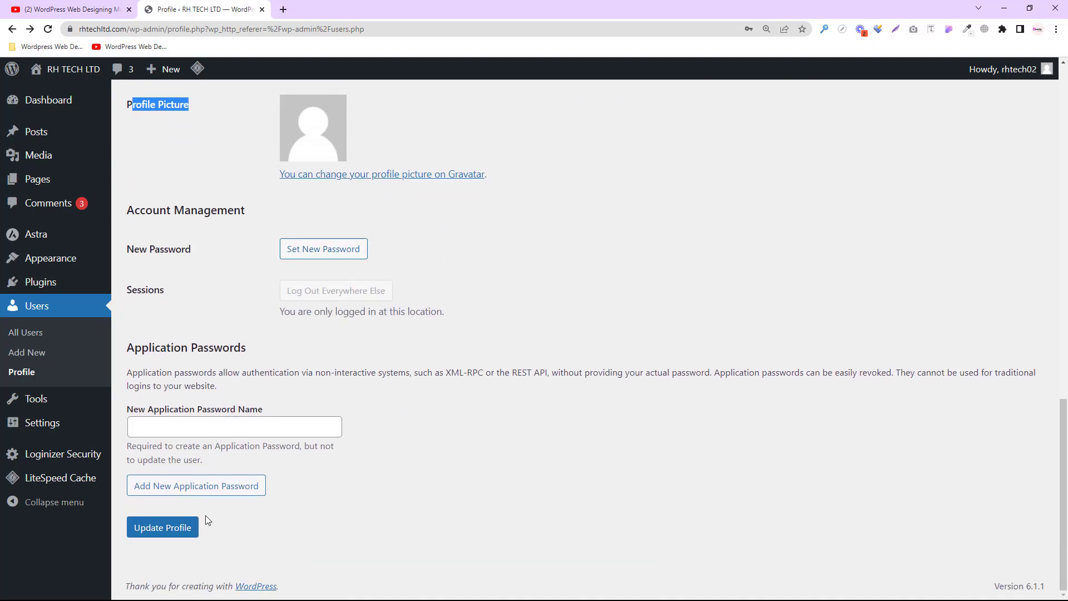
click(162, 527)
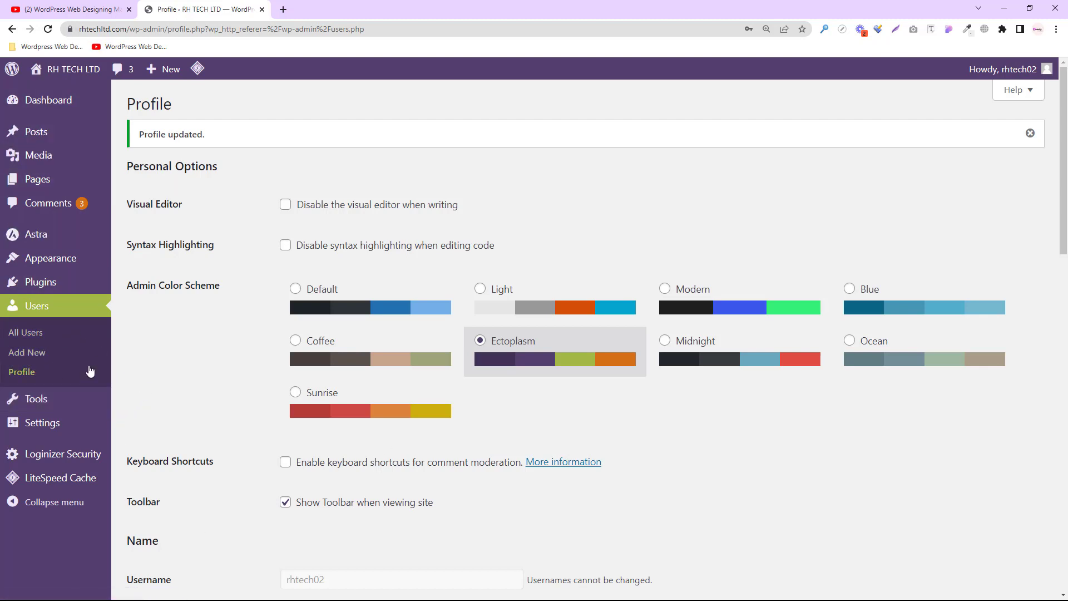
Open the Add New User form in a separate browser tab and switch to it
right_click(40, 351)
click(55, 353)
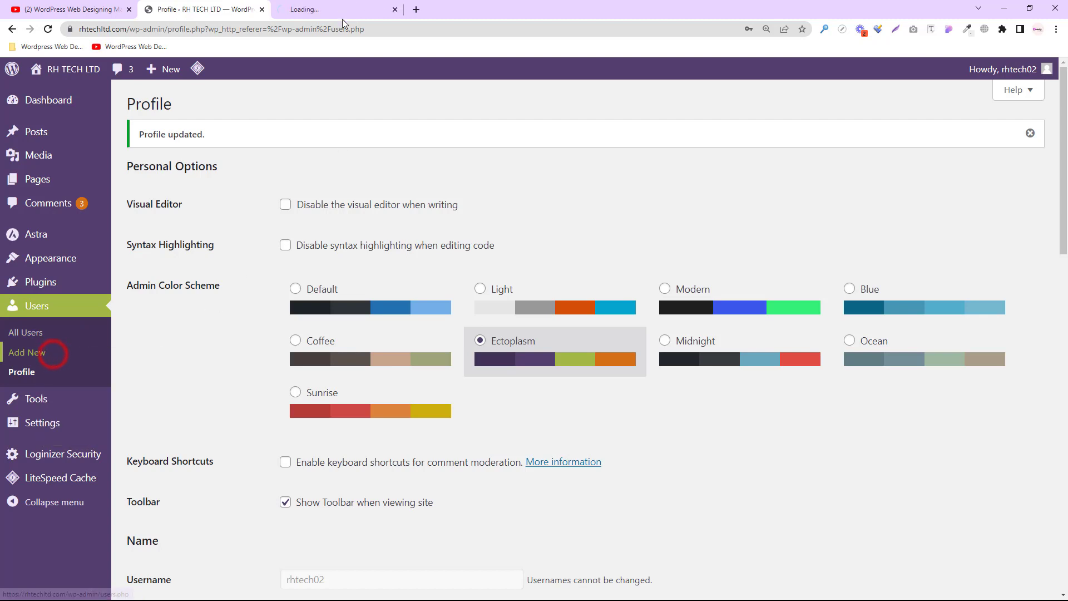
click(342, 17)
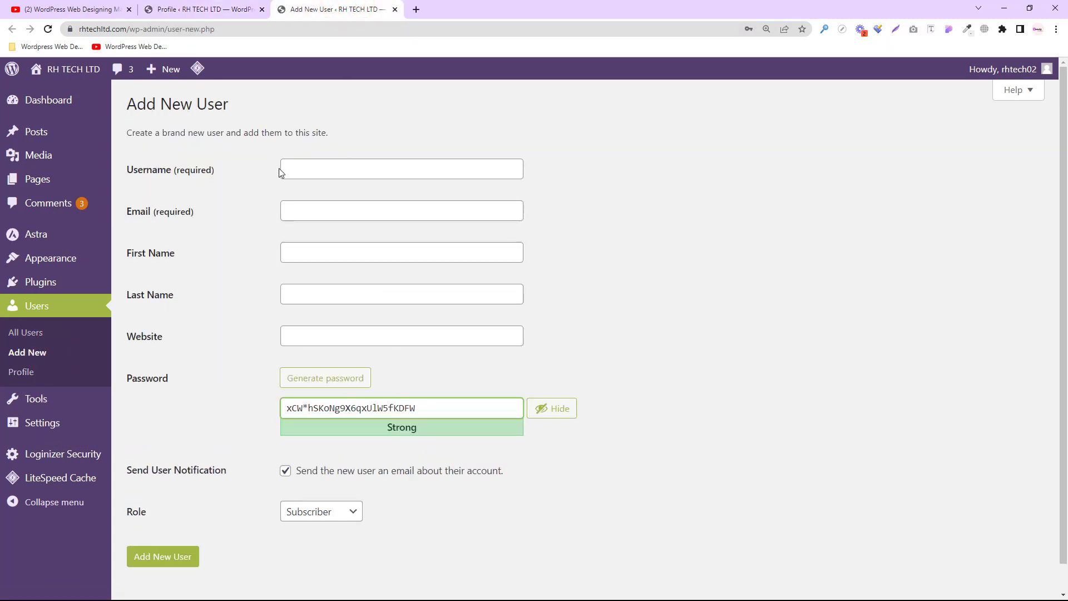
Enter the new user's username and email address in the Add New User form
click(317, 170)
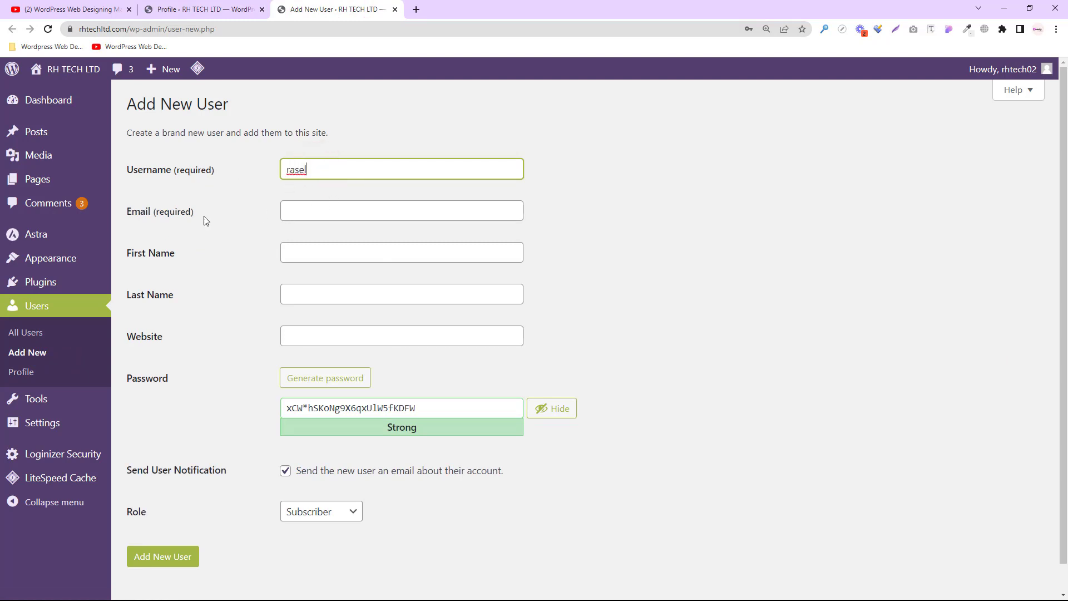
click(301, 211)
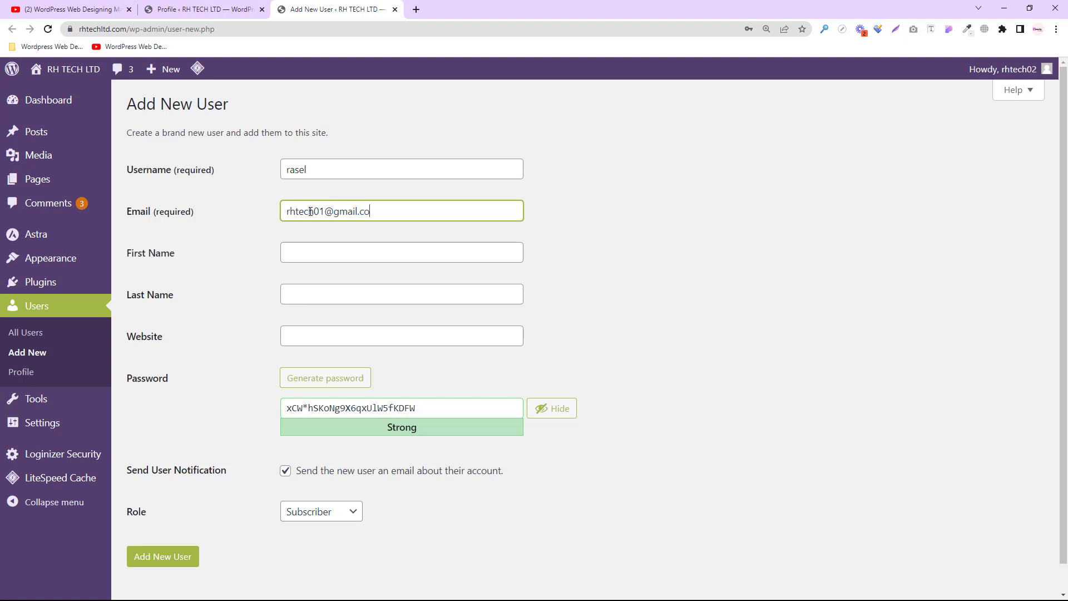
click(305, 249)
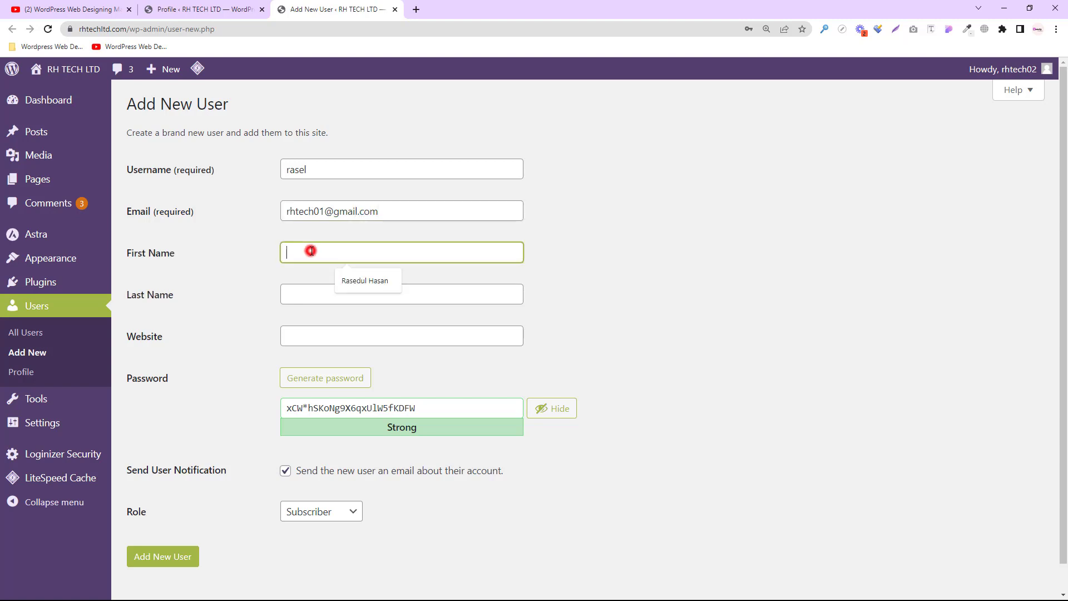
click(383, 285)
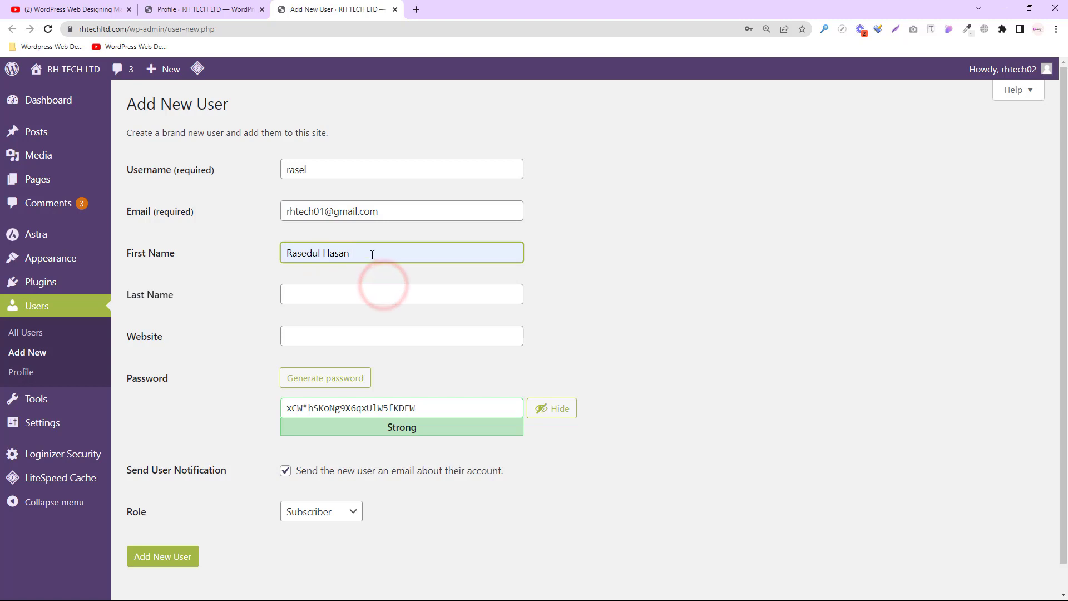
drag(369, 255, 244, 250)
key(BackSpace)
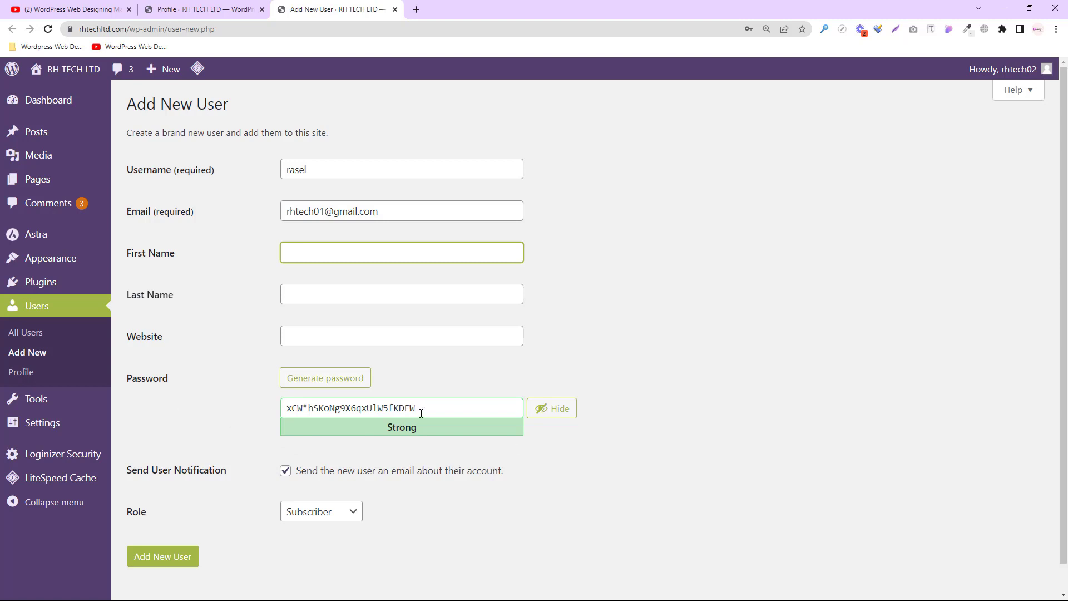
Replace the generated password with a custom account password for the new user and hide its characters
drag(421, 412, 283, 414)
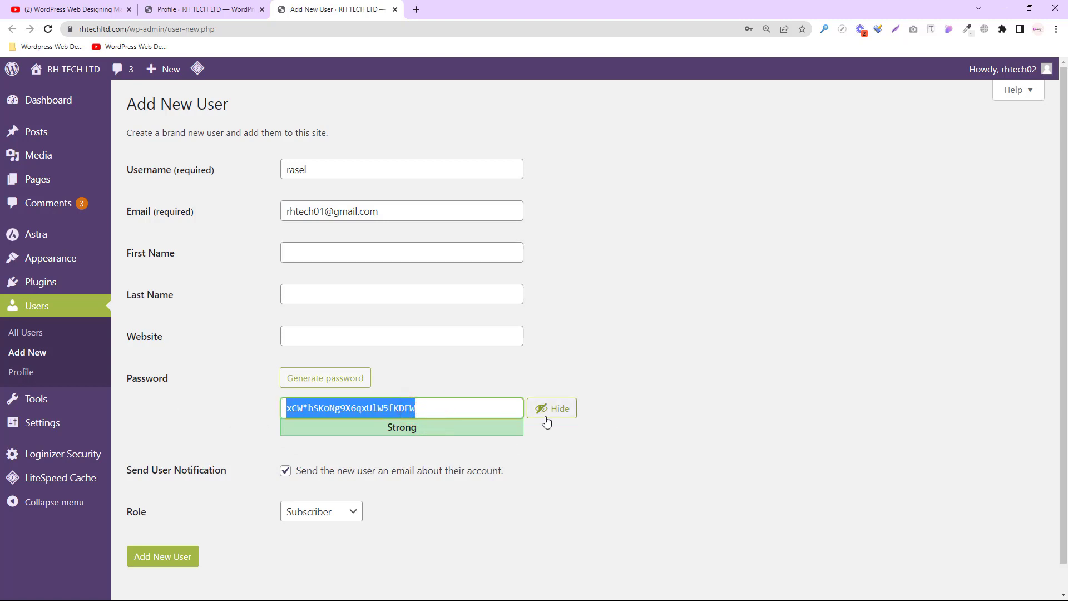
key(BackSpace)
text(r)
click(564, 410)
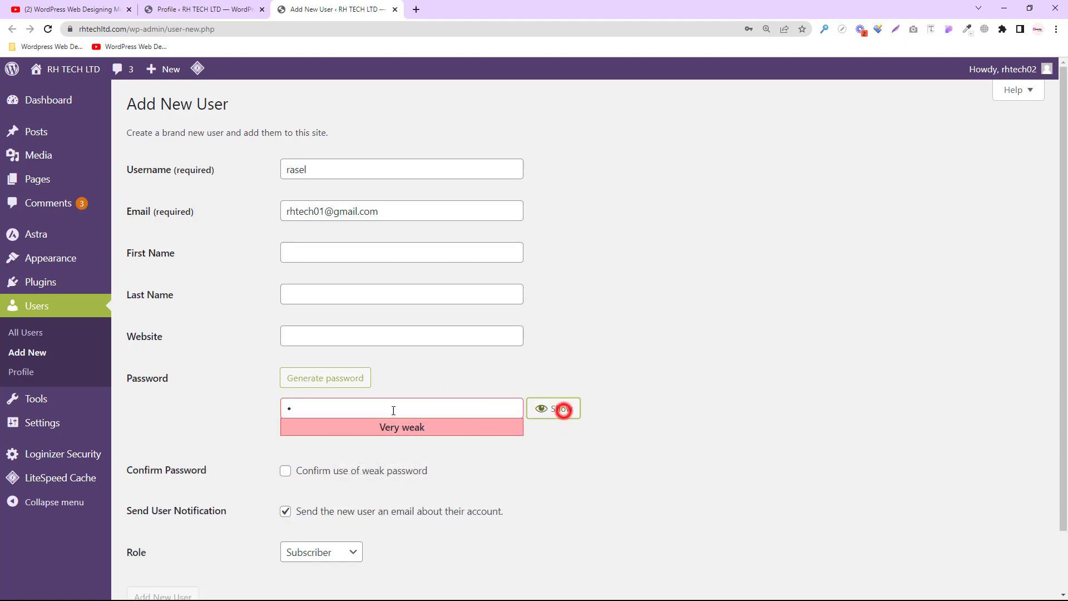
click(345, 410)
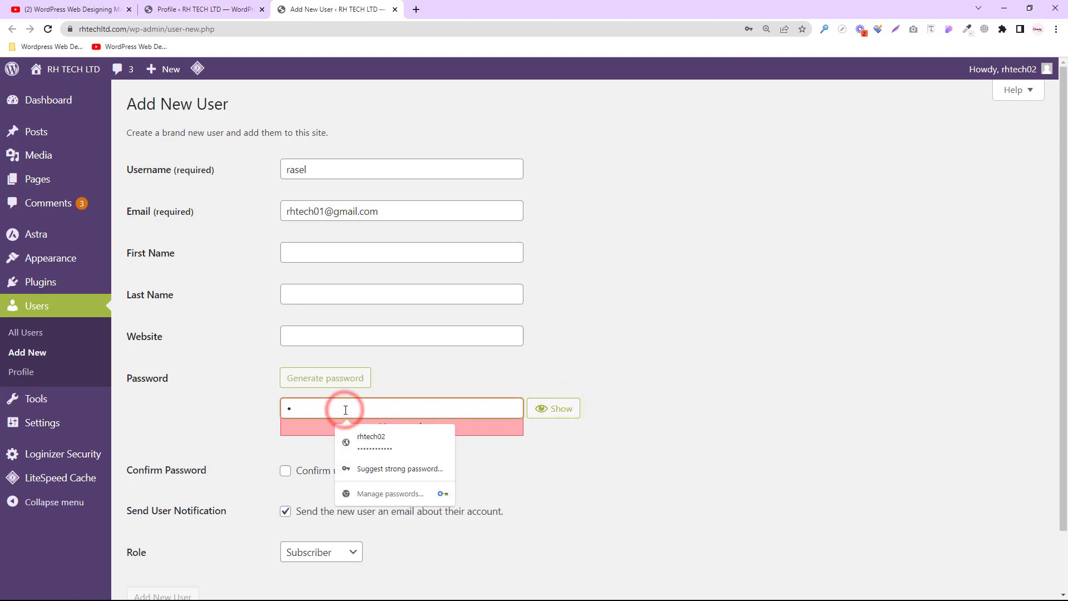
text(a)
text(•••••••)
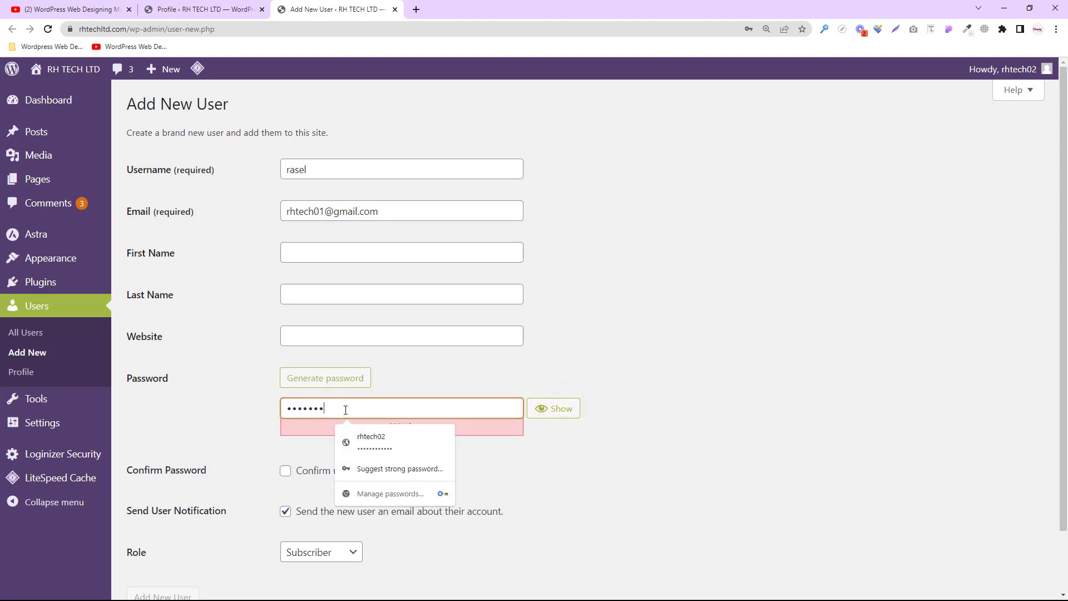
text(•••)
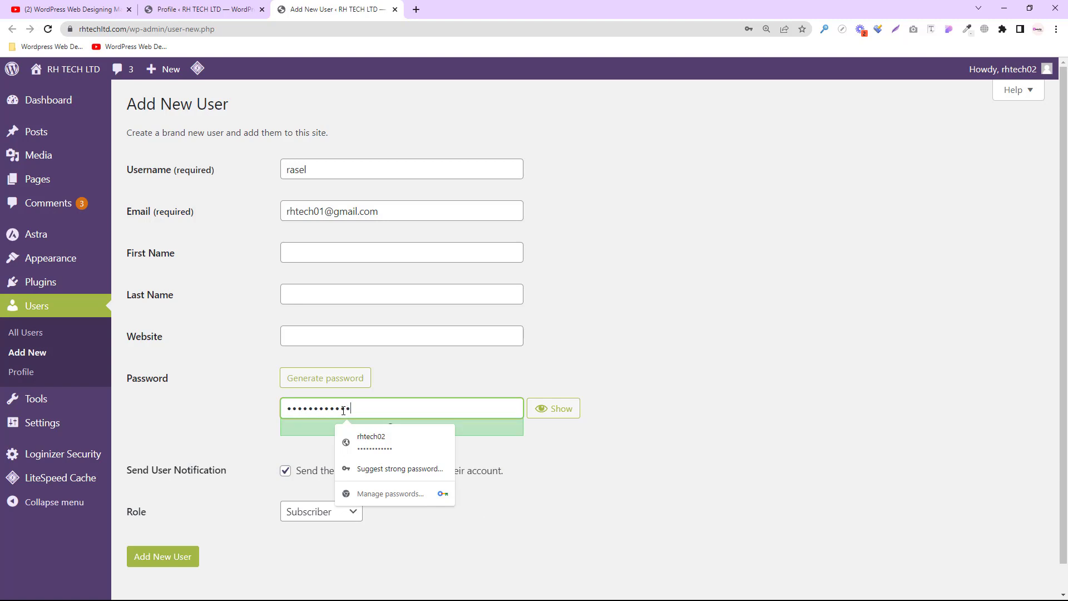
click(257, 421)
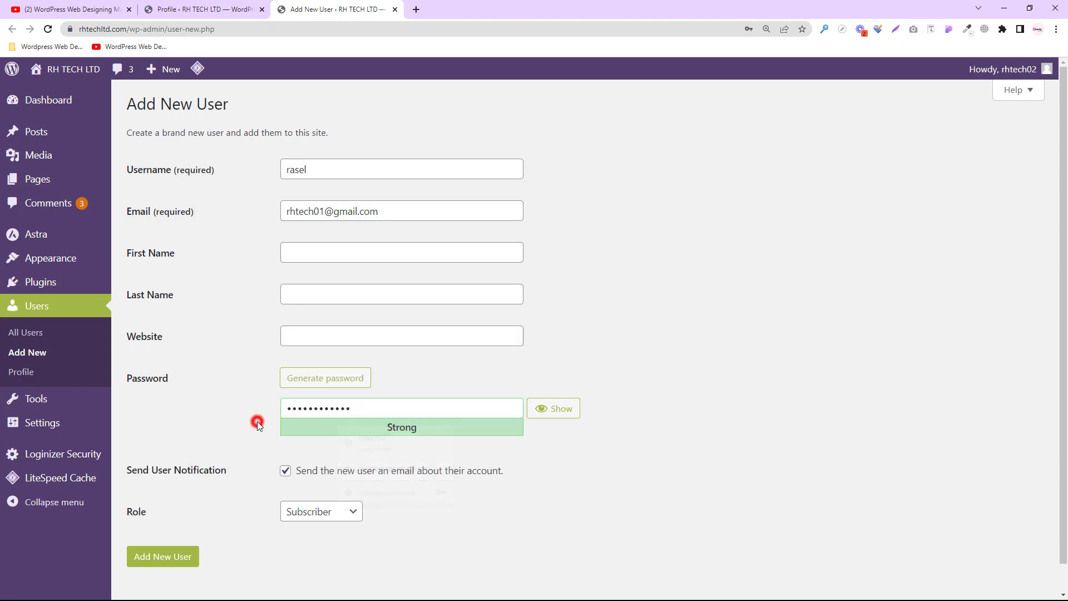
Create the new user with the Contributor role and decline saving the password in the browser
click(316, 511)
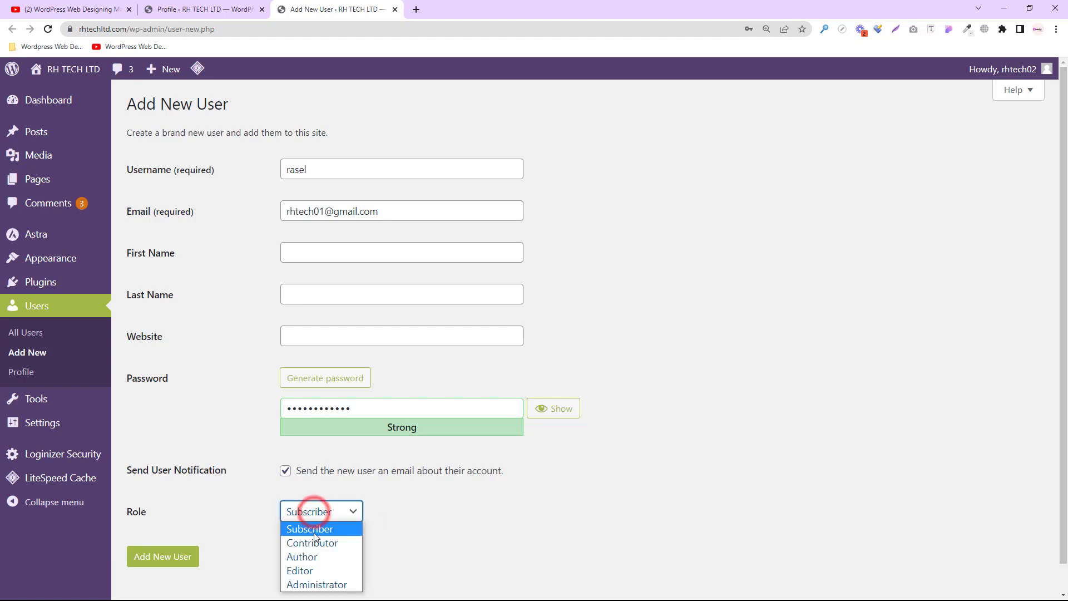
scroll(502, 443, down, 1)
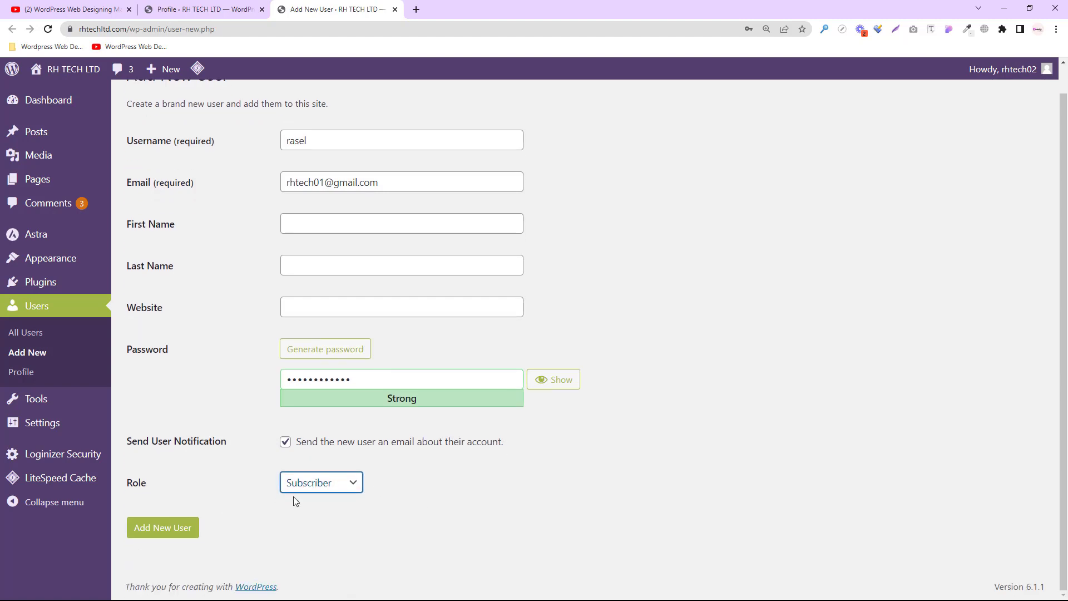
click(305, 482)
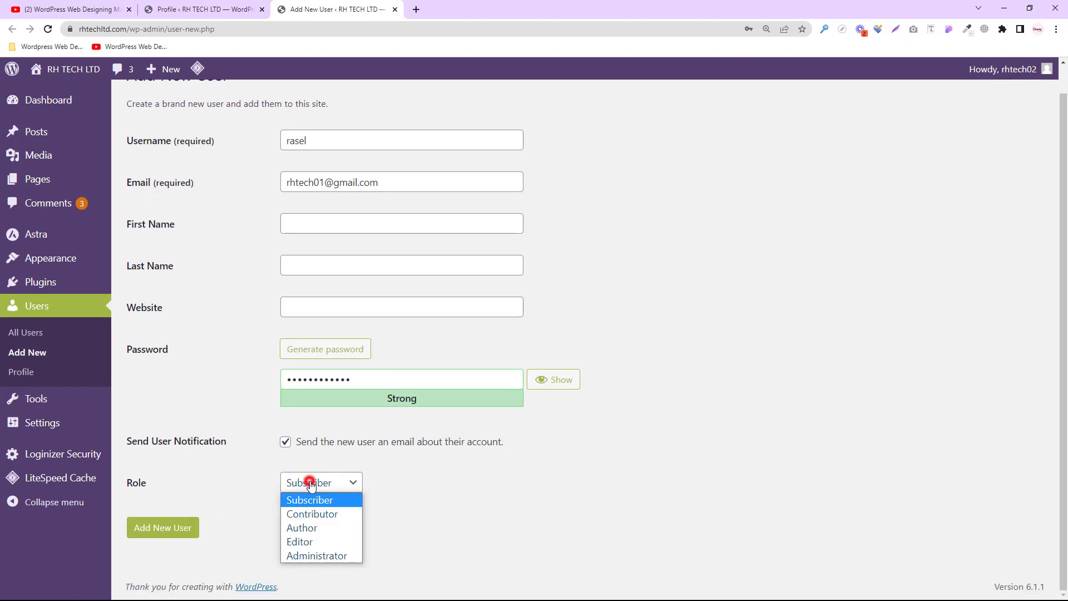
click(319, 518)
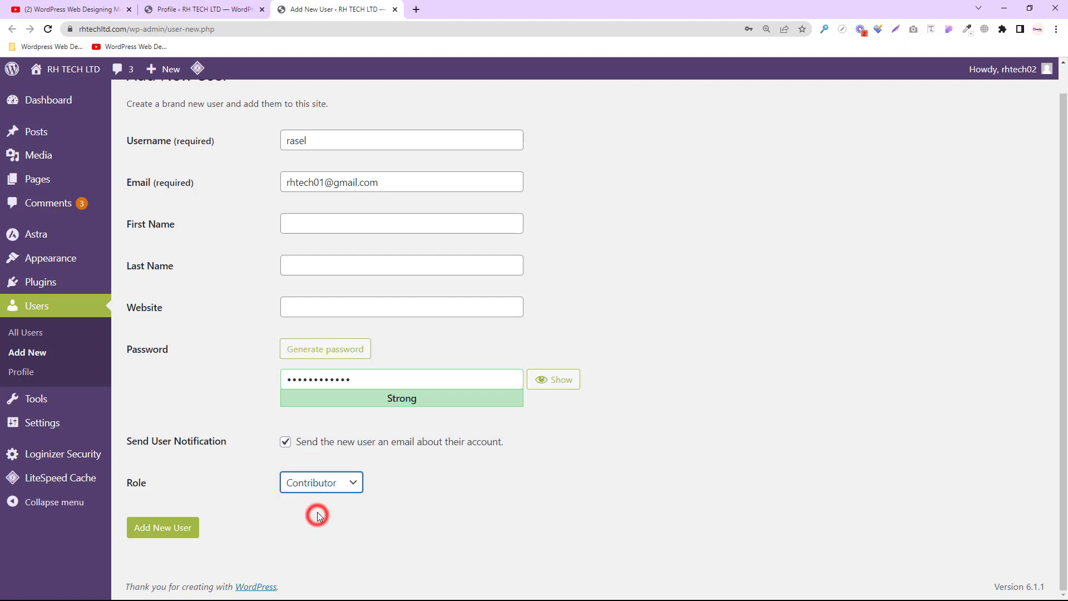
click(176, 532)
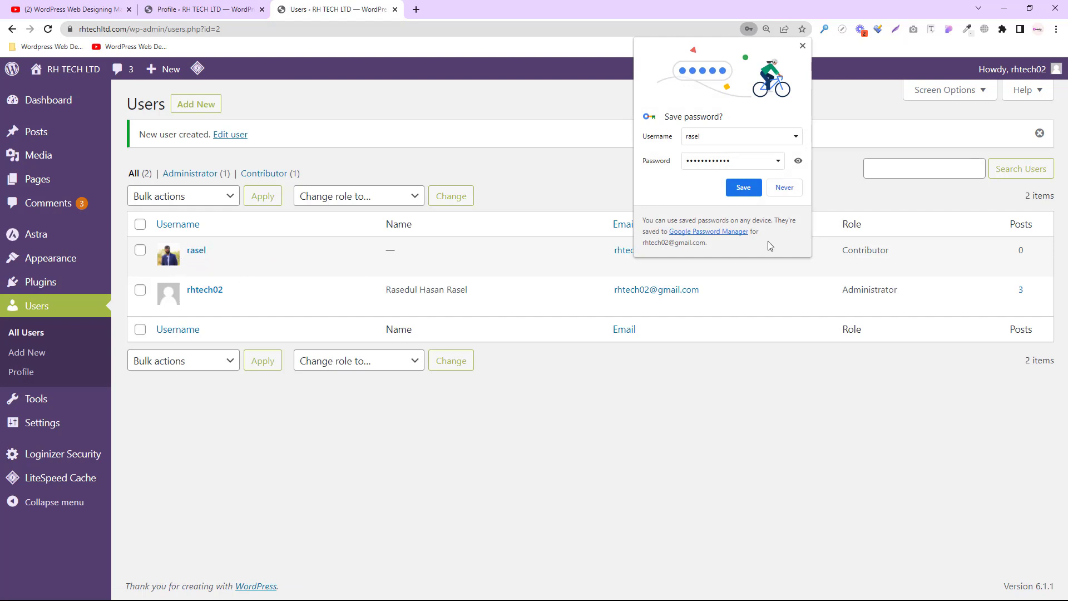
click(784, 188)
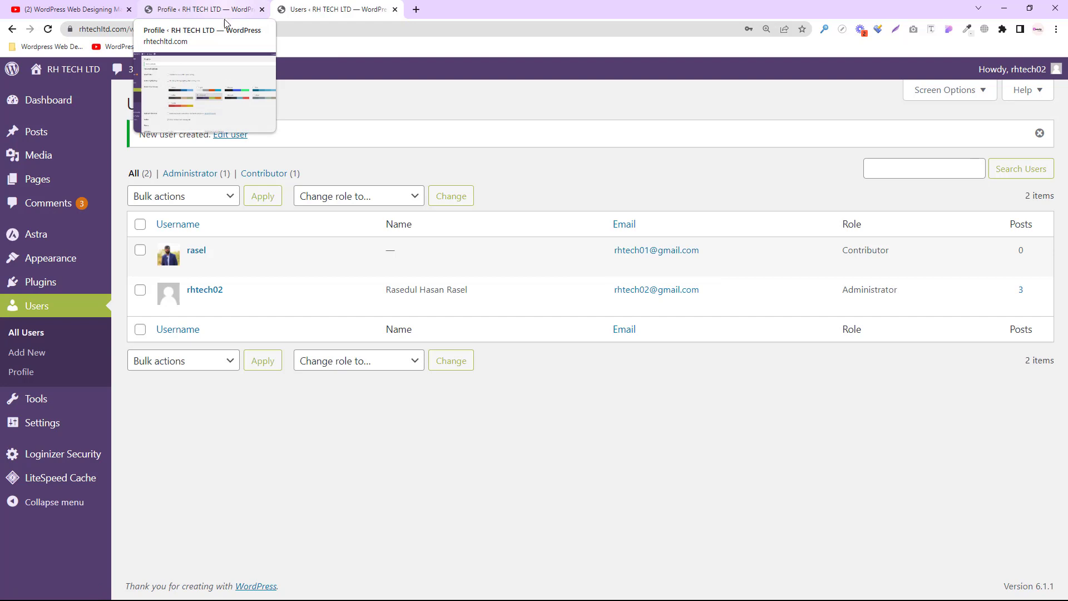
mouse_move(84, 84)
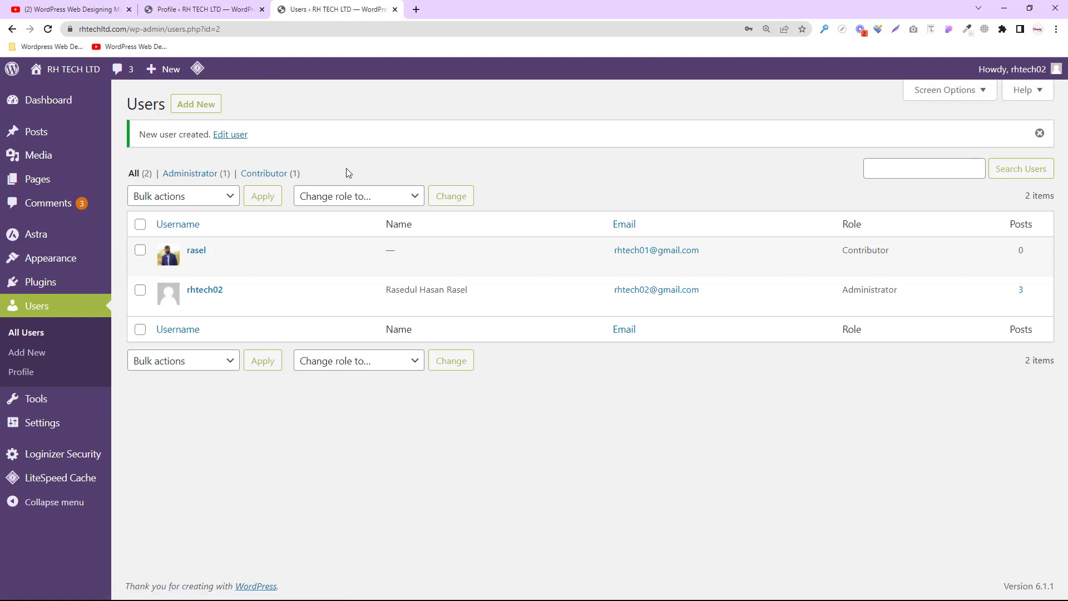
click(1056, 29)
click(988, 71)
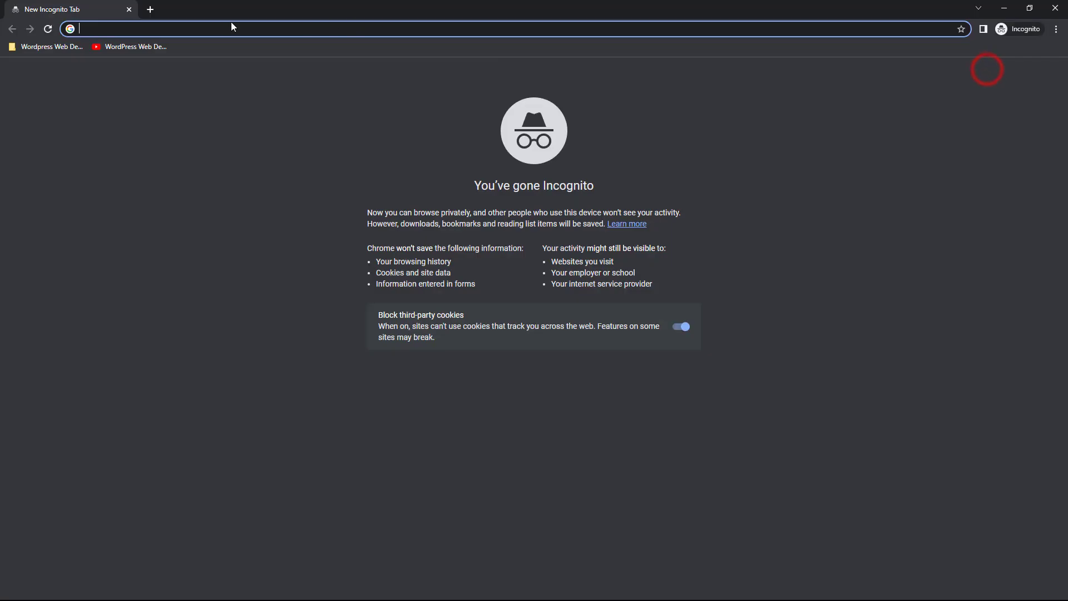
text(wwww)
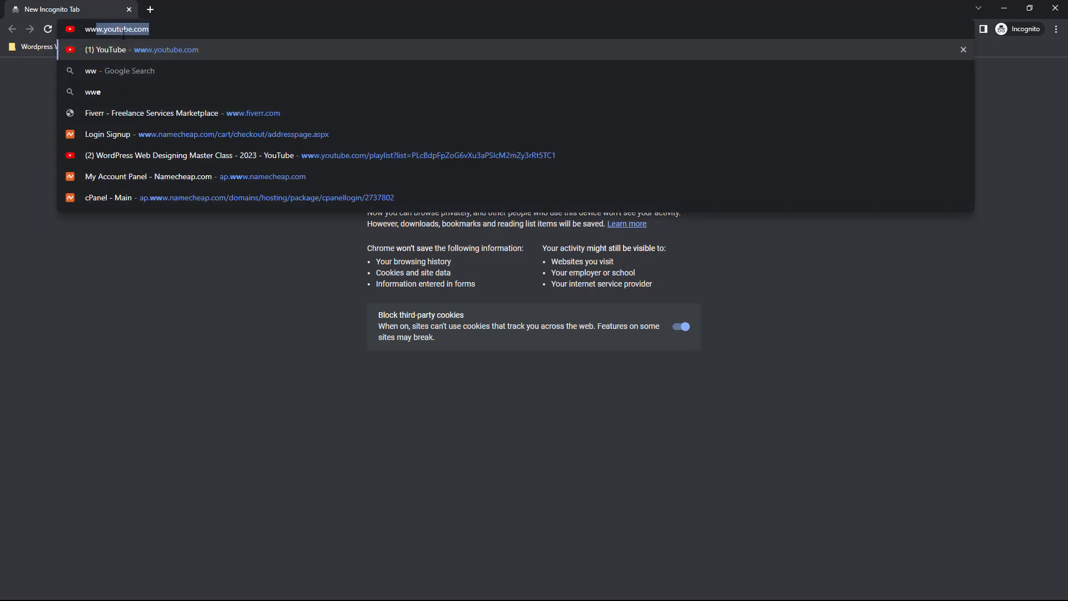
key(BackSpace)
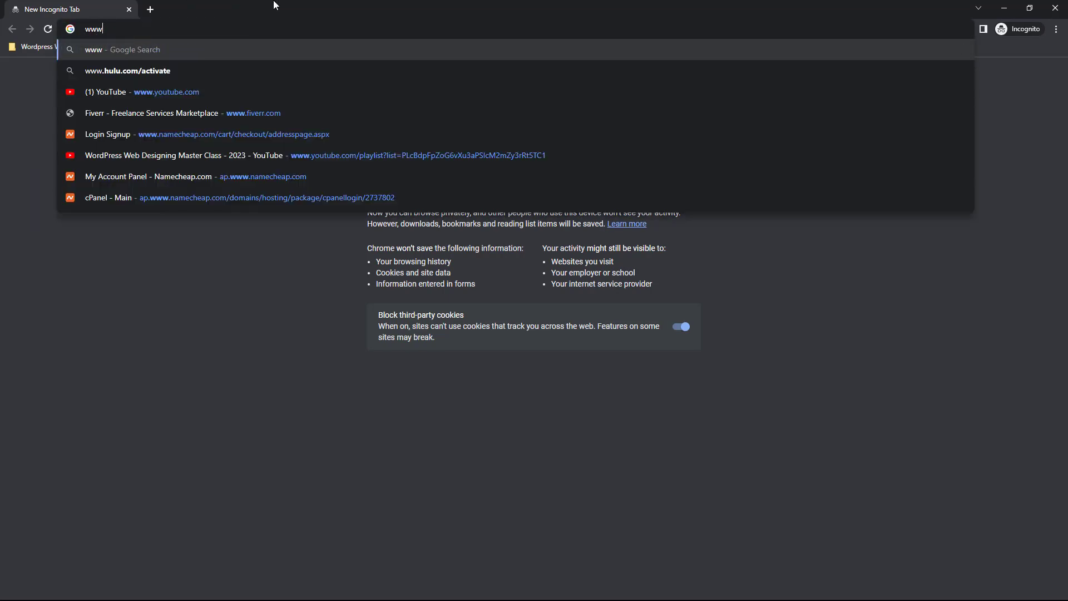
text(.rhte)
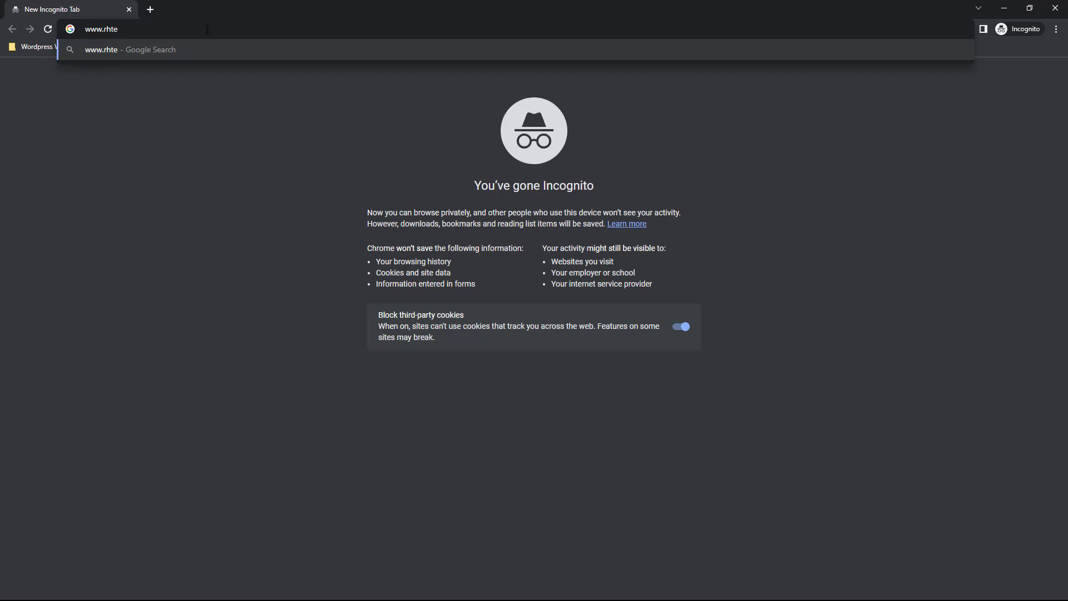
text(chltd.co)
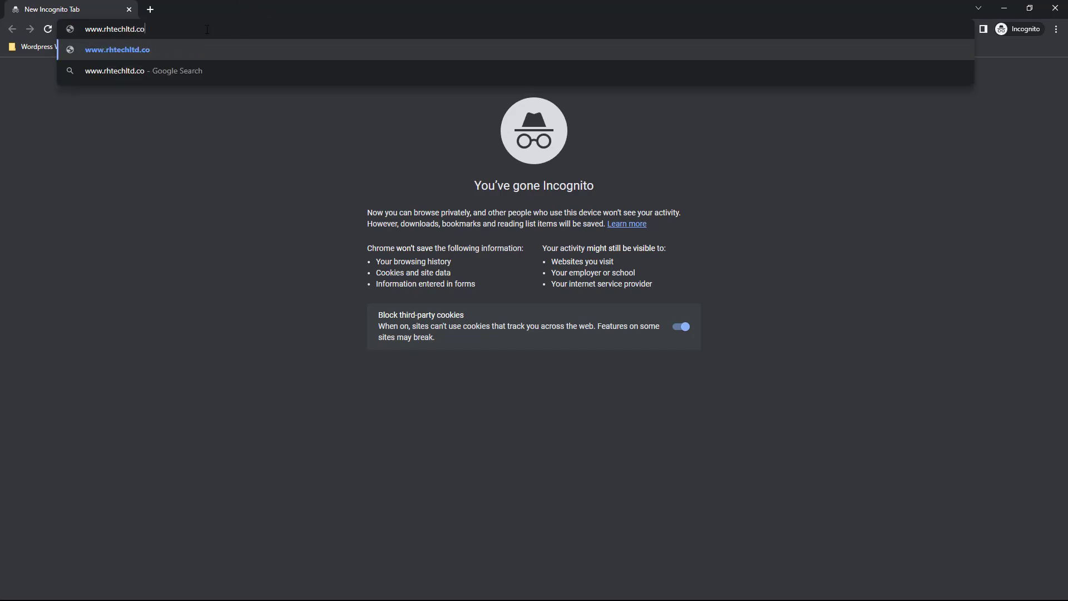
text(/wp-admin)
key(Return)
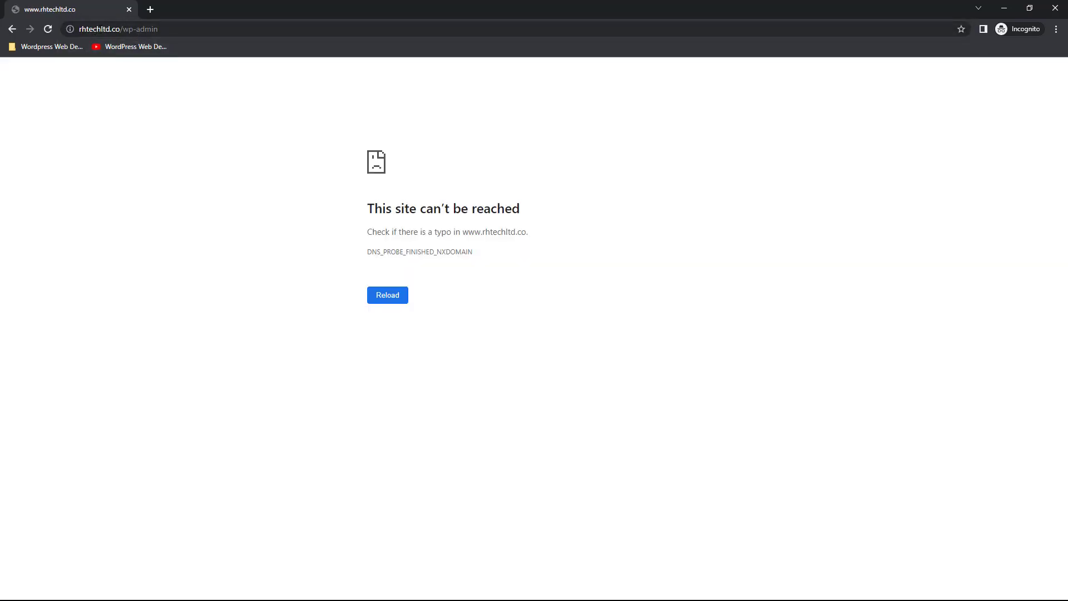
click(114, 29)
click(121, 29)
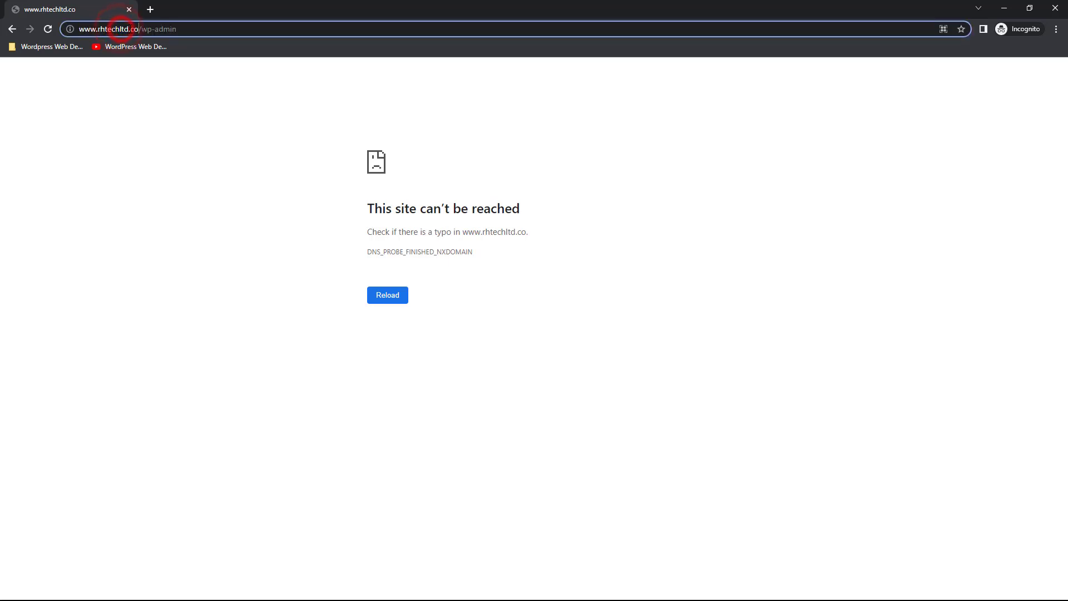
text(m)
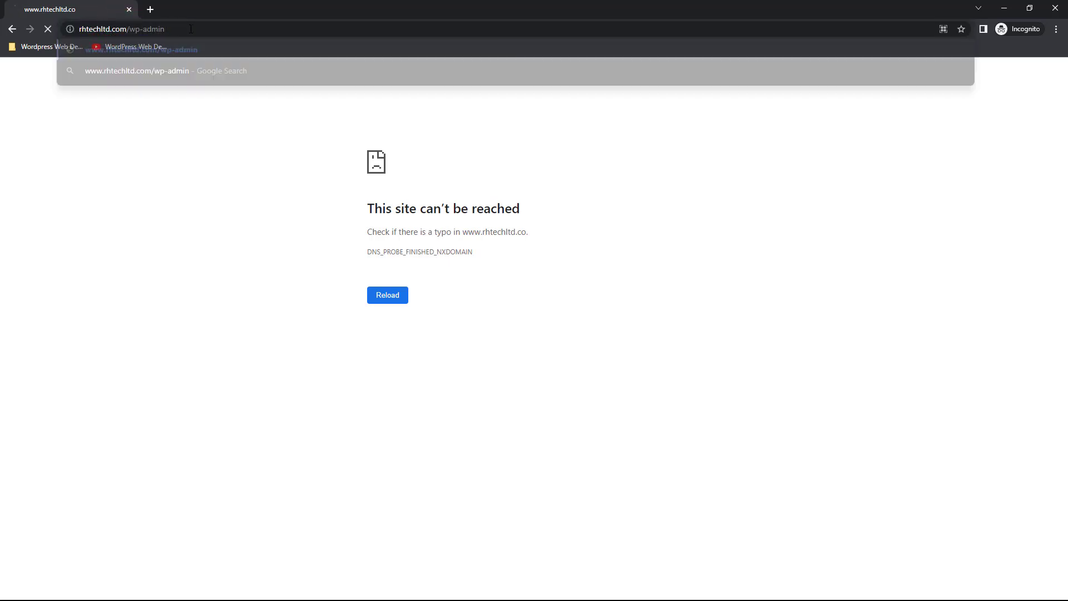
key(Return)
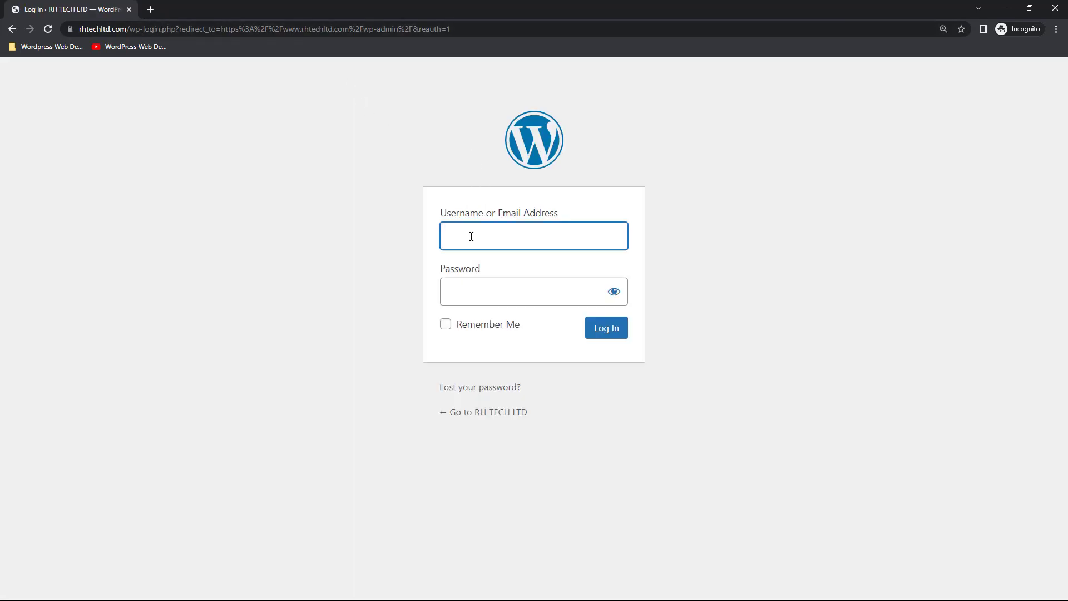
Log in to the site with the new contributor's username and account password
click(470, 237)
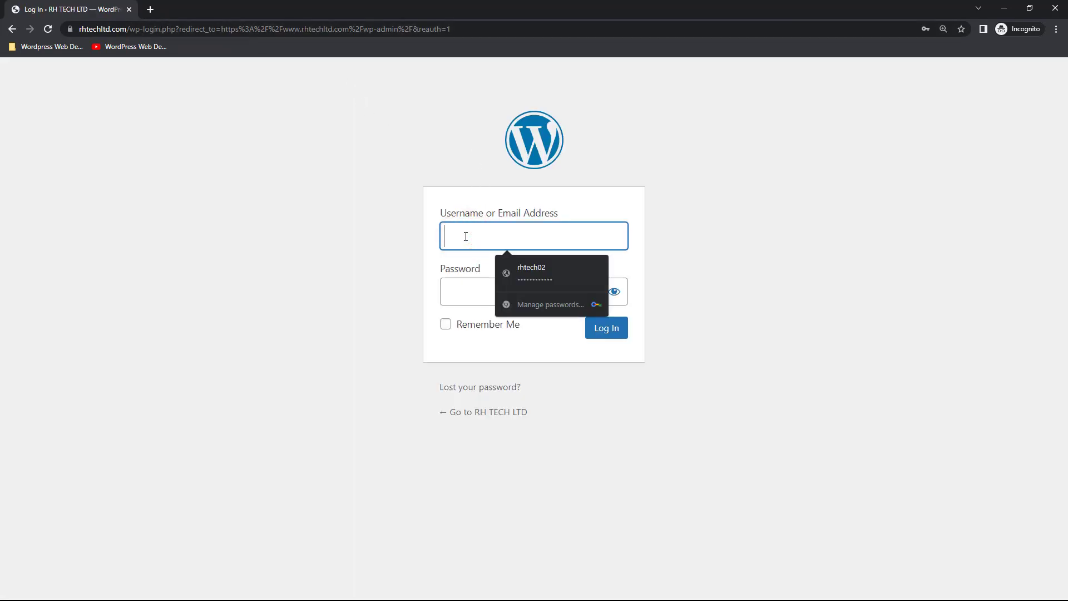
text(rasel)
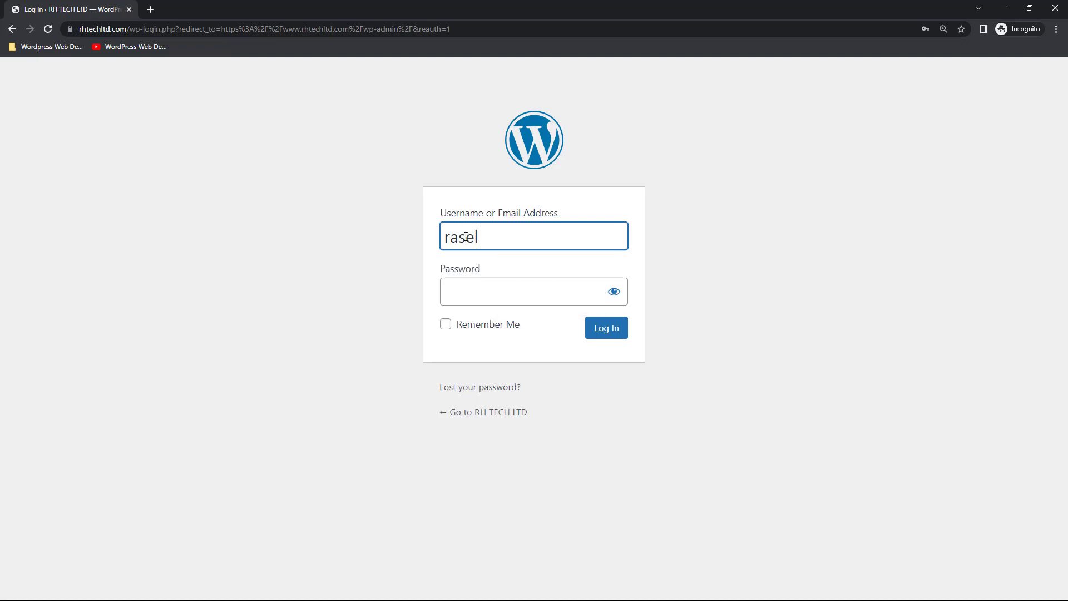
click(474, 283)
text(••)
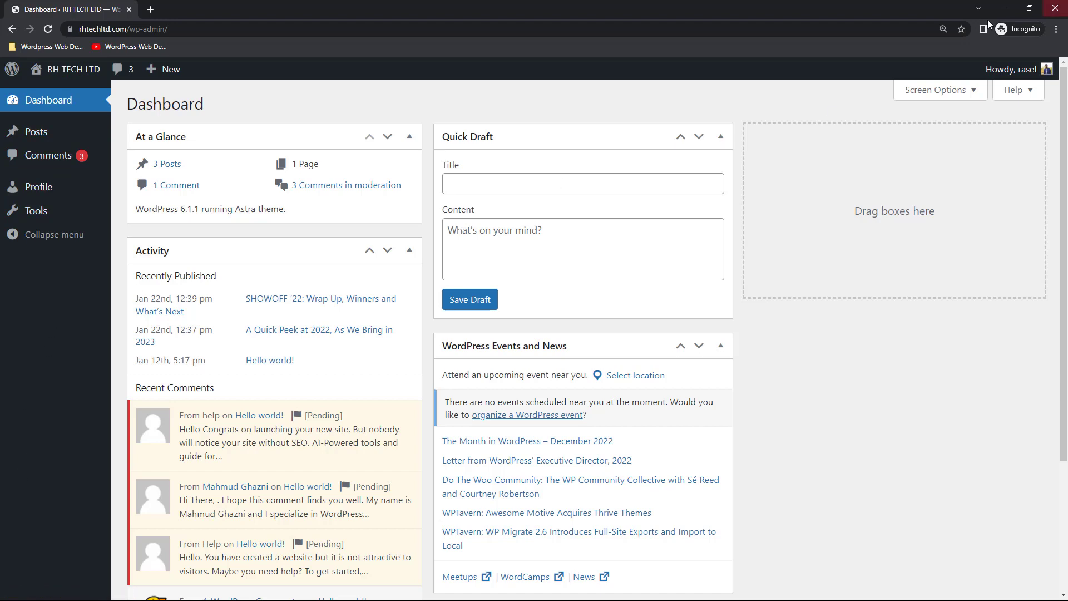
Check the Users list in the administrator's browser window, and return to the contributor's dashboard in the incognito window
click(1004, 7)
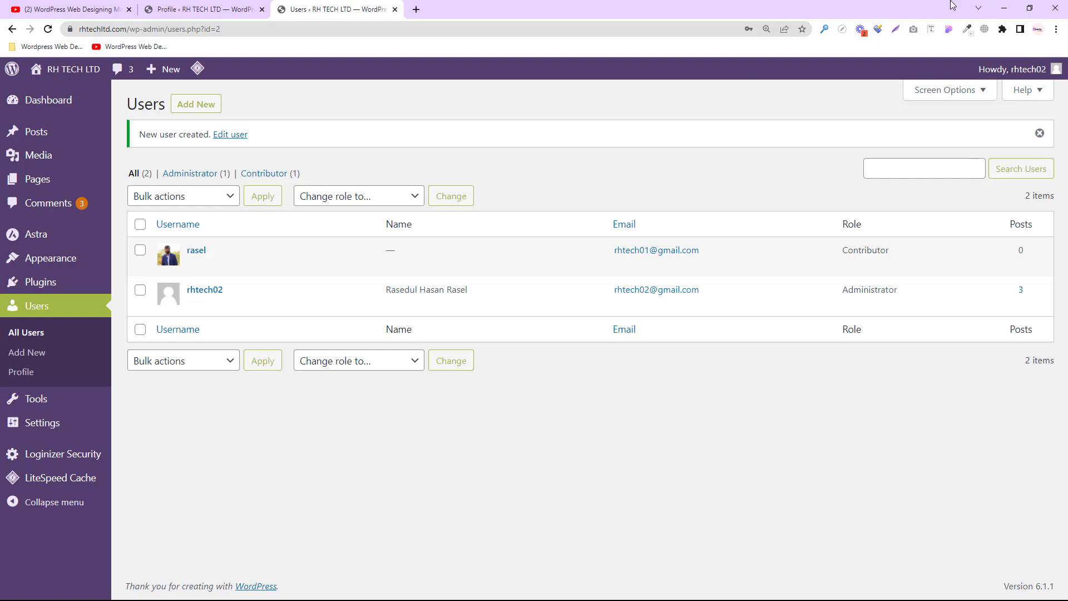
click(1004, 7)
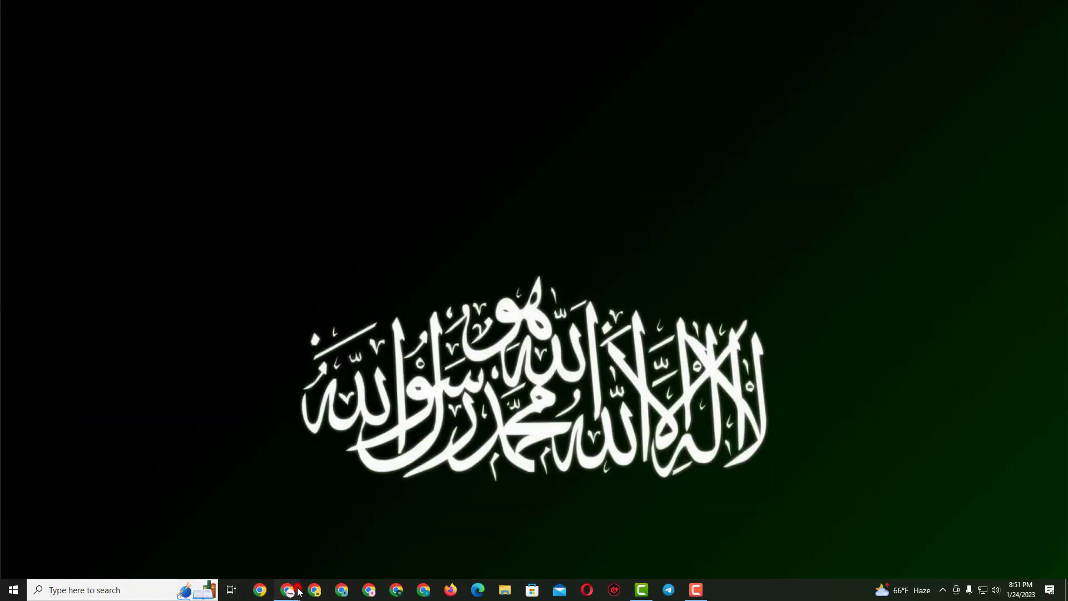
mouse_move(299, 592)
click(342, 563)
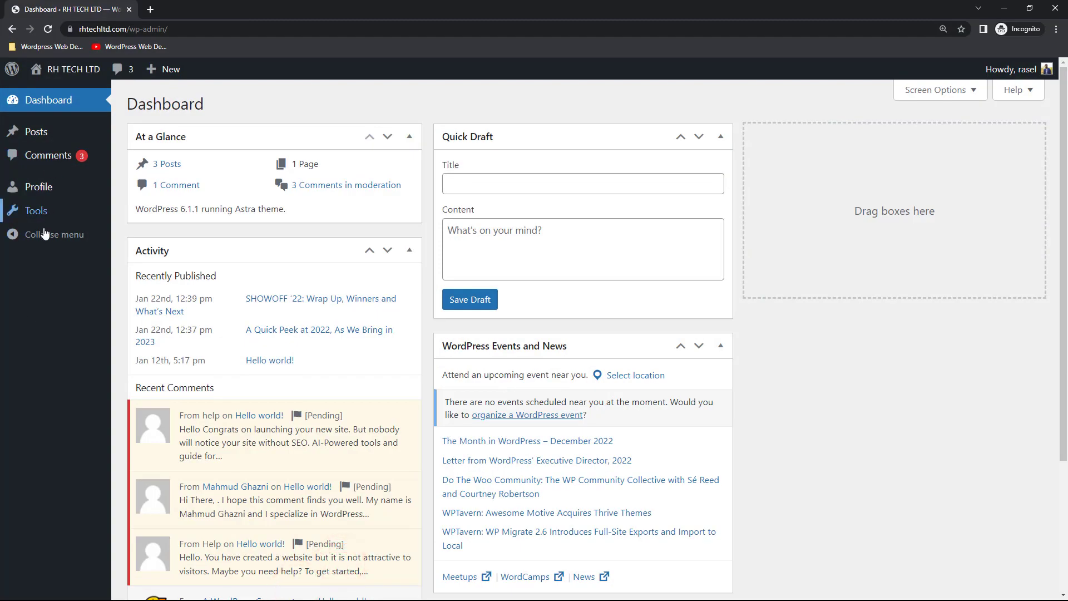
Open the page for adding a new post in a separate tab of the contributor's dashboard
mouse_move(40, 133)
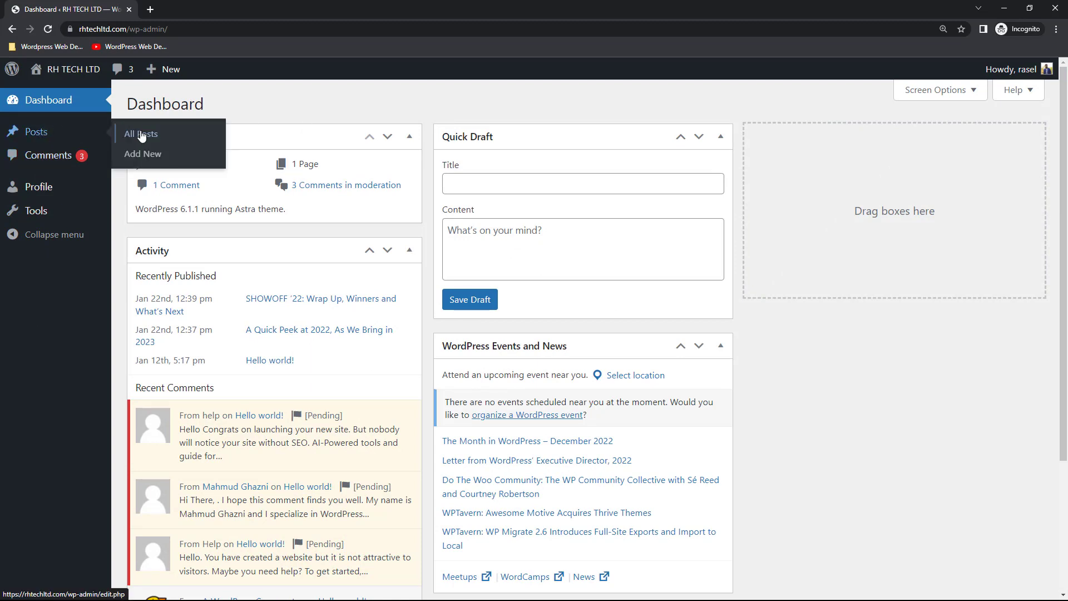
right_click(147, 154)
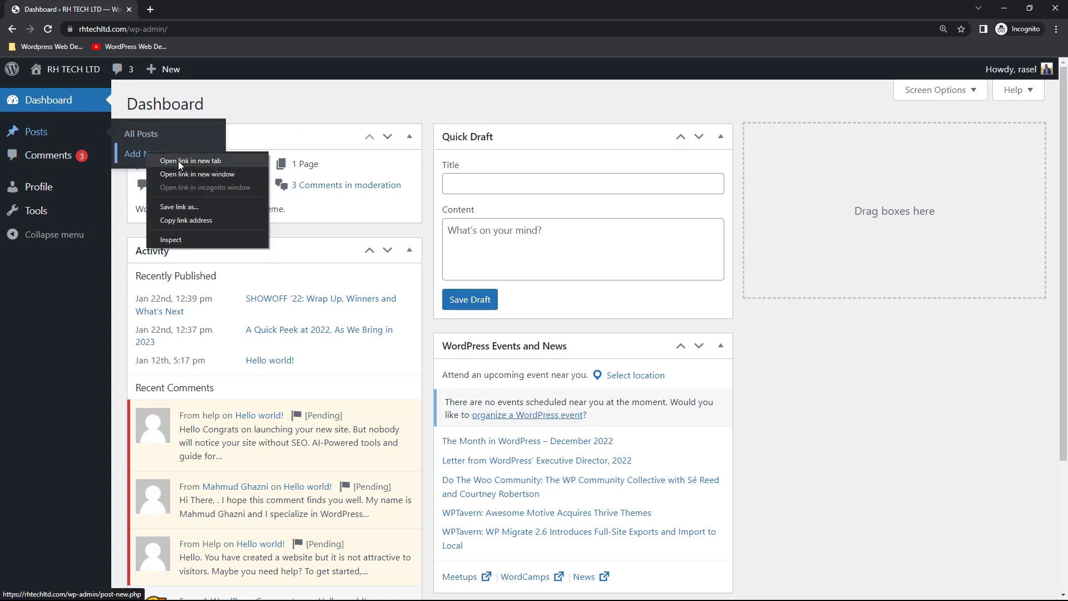
click(178, 161)
click(179, 9)
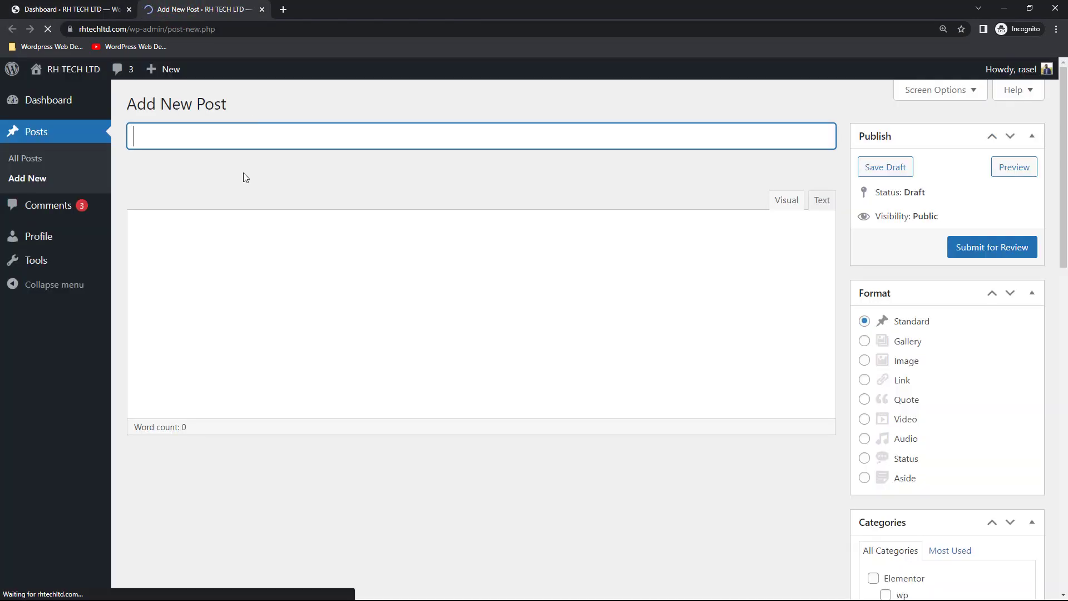
Title the post with the contributor's username, enter "fdhfhhffhhffh" as its content, and submit it for review
click(227, 137)
text(rasel)
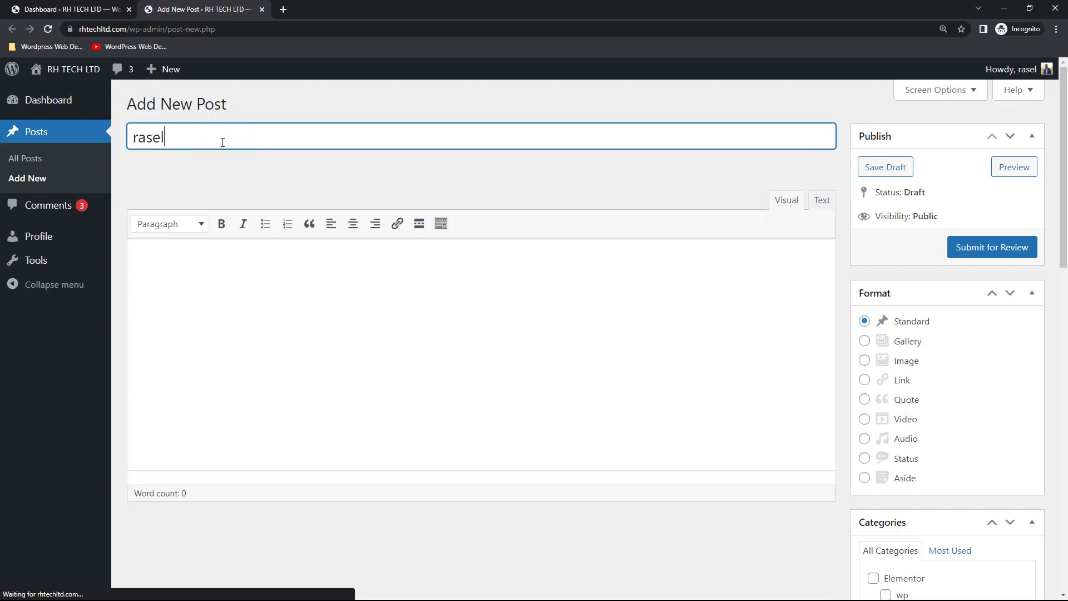
click(198, 269)
text(fdhfhhffhhffh)
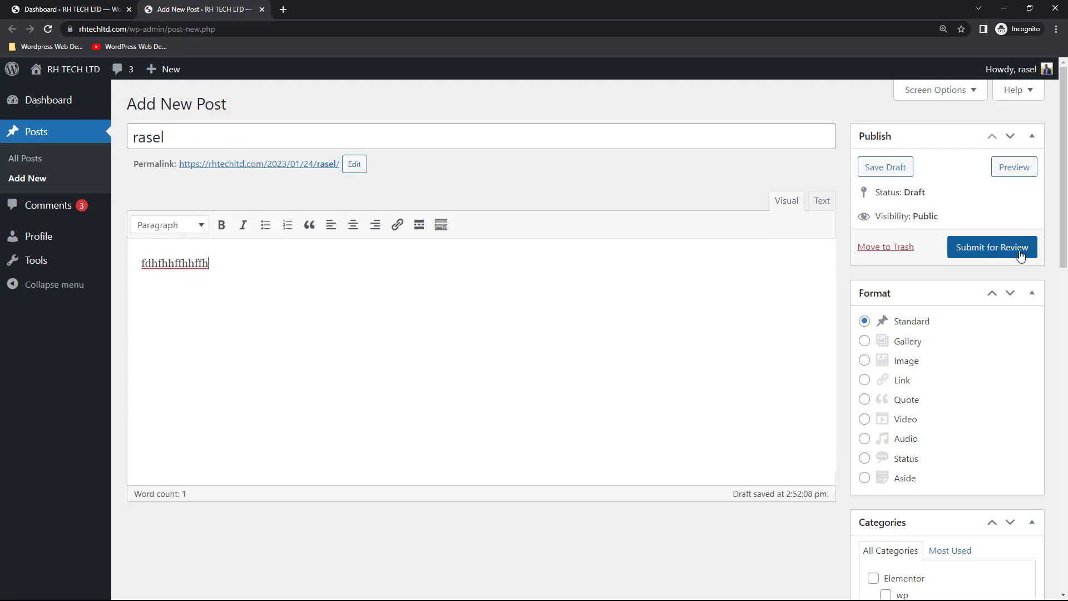
click(989, 248)
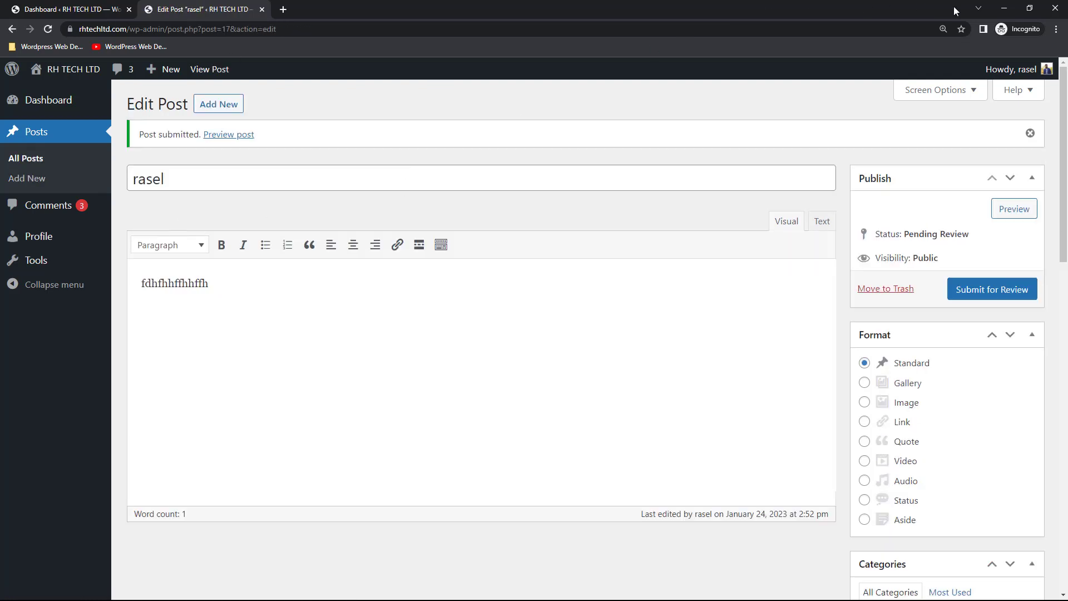
Switch to the administrator's browser window and open the list of all posts in a new tab
click(996, 9)
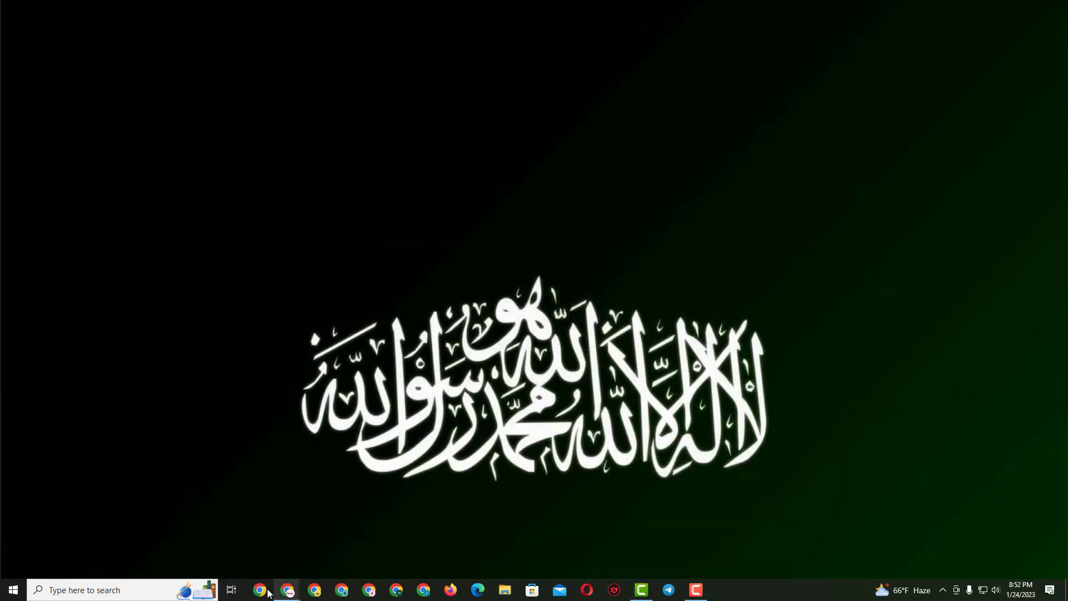
mouse_move(289, 594)
click(185, 558)
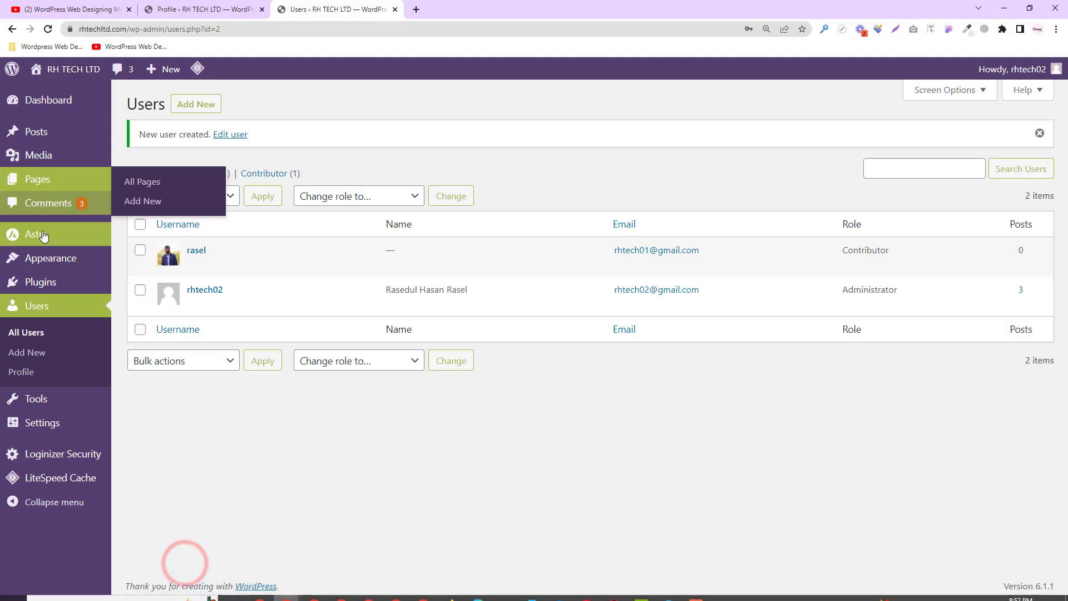
mouse_move(40, 137)
right_click(136, 136)
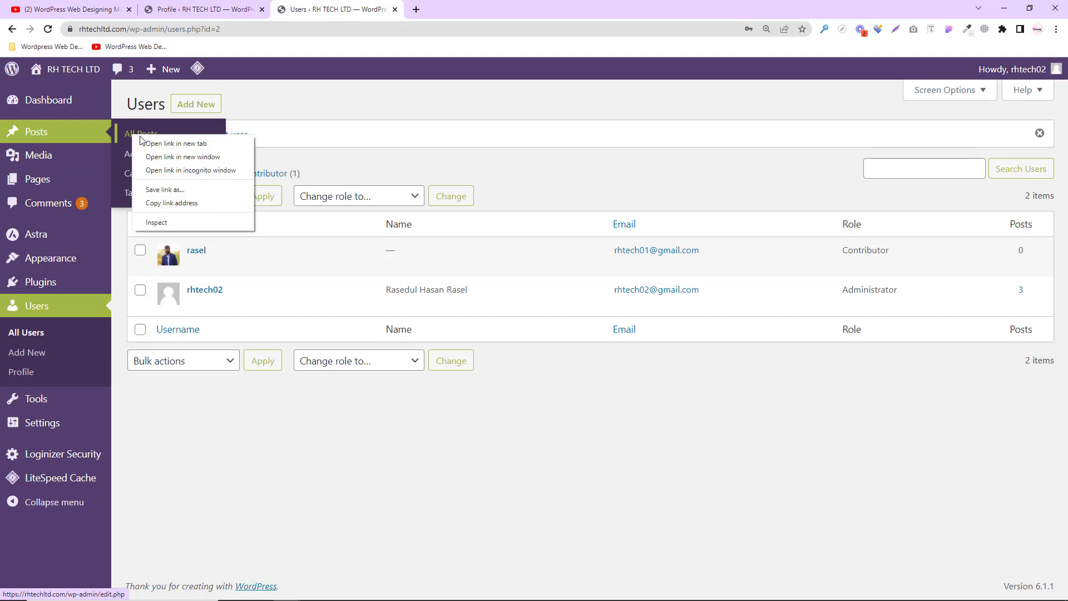
click(149, 140)
click(442, 10)
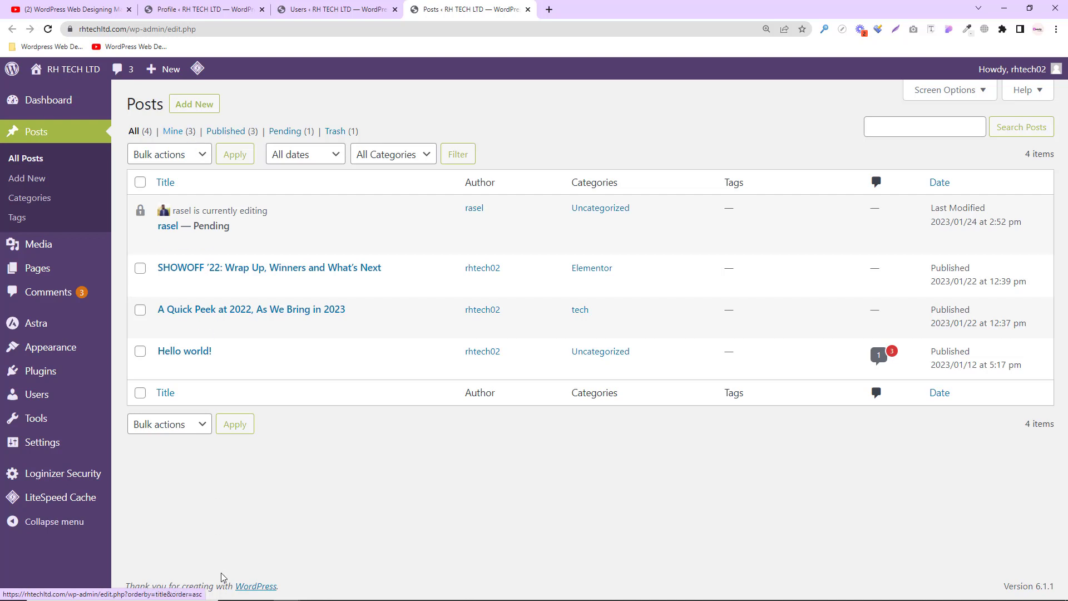
Check the submitted post in the contributor's incognito window, and return to the administrator's posts list
mouse_move(236, 598)
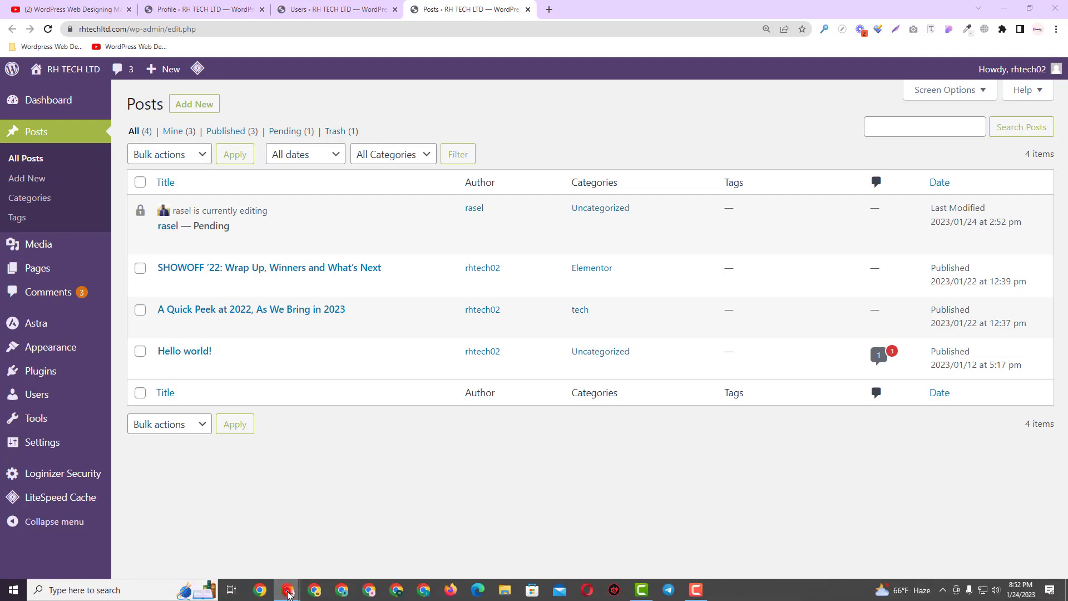
mouse_move(288, 594)
click(374, 555)
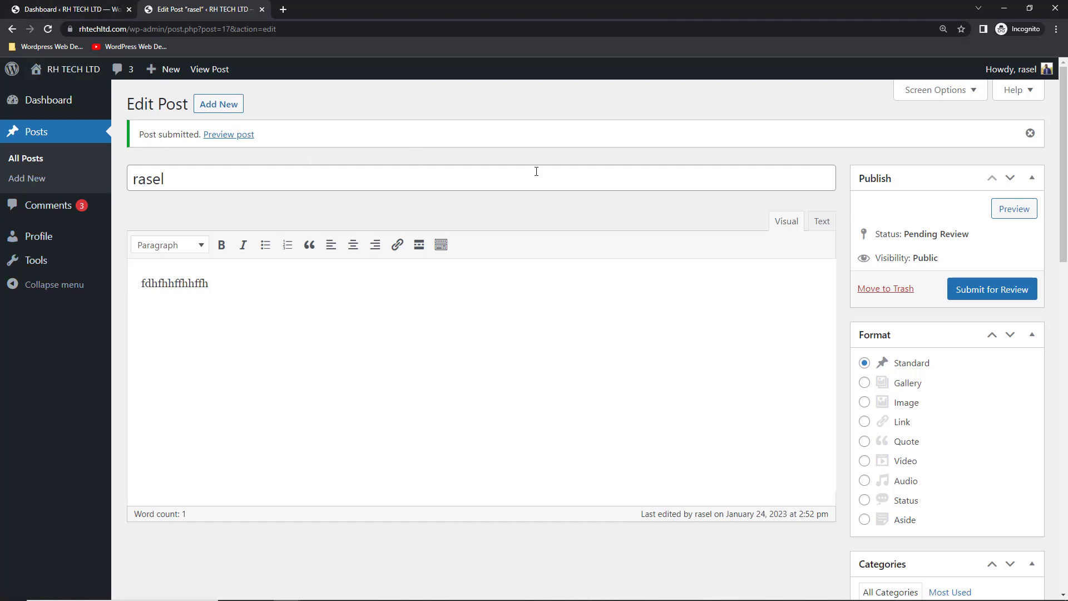
click(1003, 10)
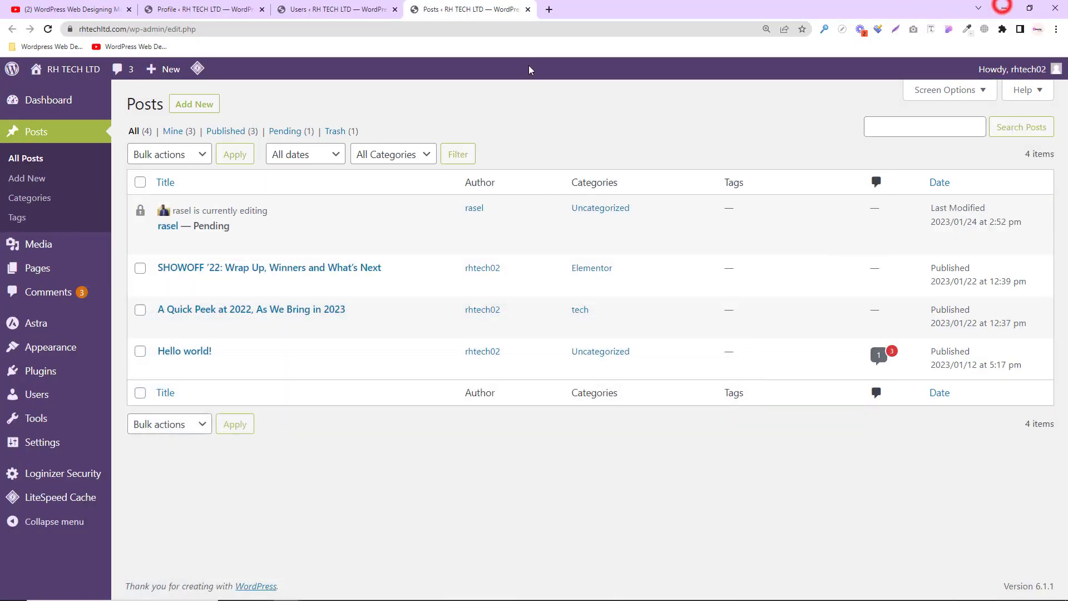
mouse_move(290, 591)
Open the contributor's account from the Users list, set its role to Author, and update the user
click(356, 7)
click(194, 265)
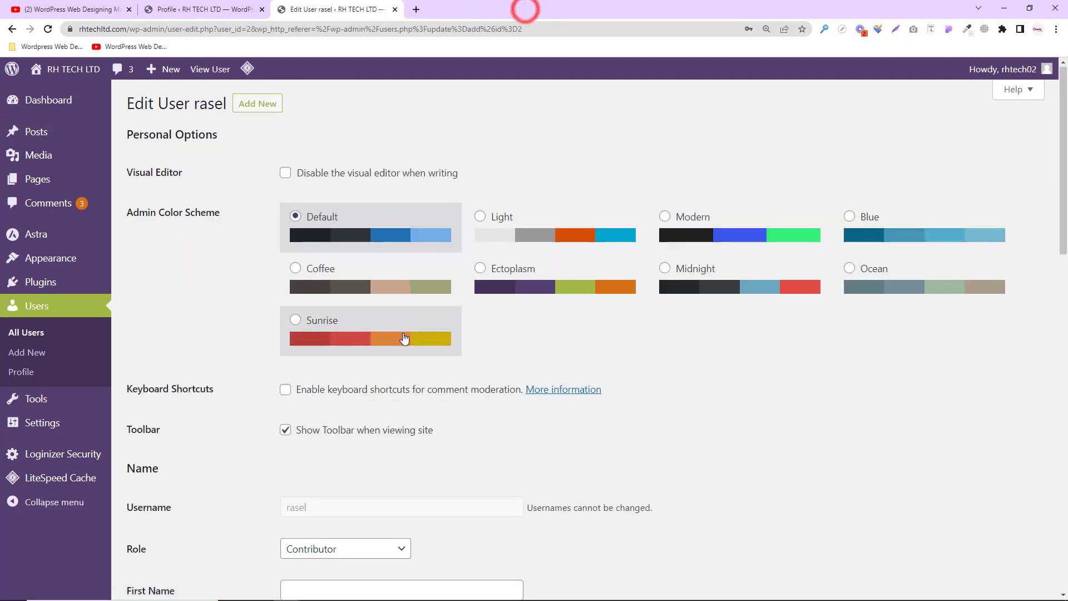
scroll(404, 338, down, 12)
scroll(376, 311, up, 5)
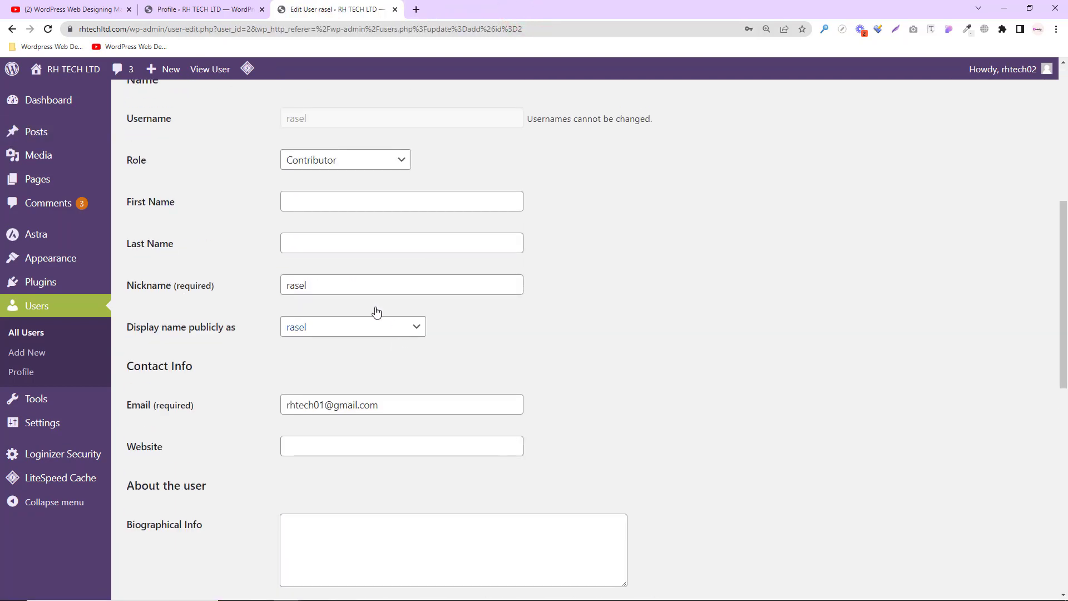
click(341, 163)
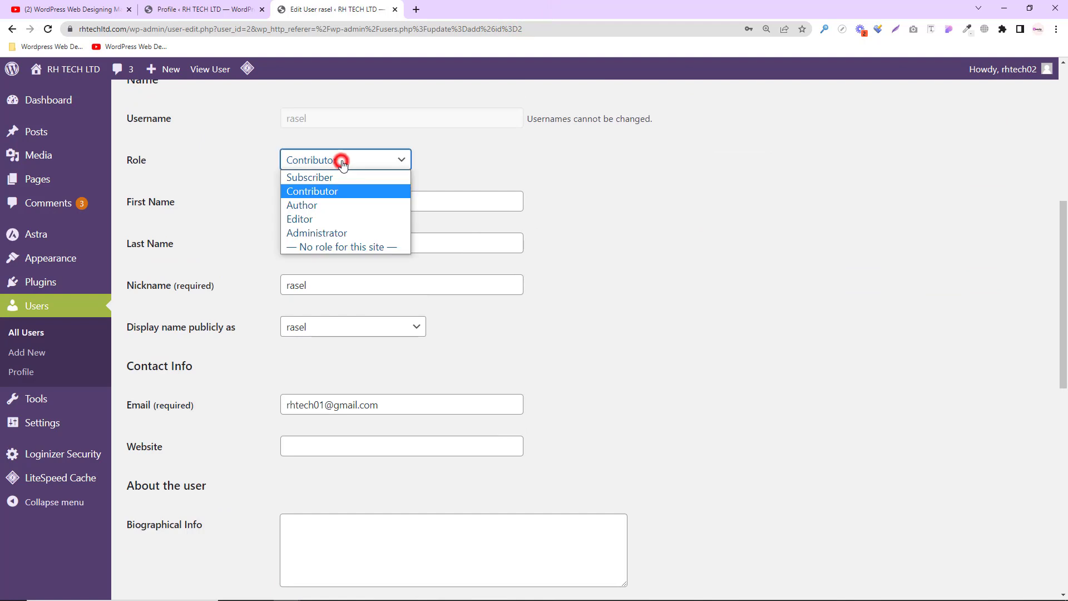
click(305, 209)
scroll(364, 260, down, 10)
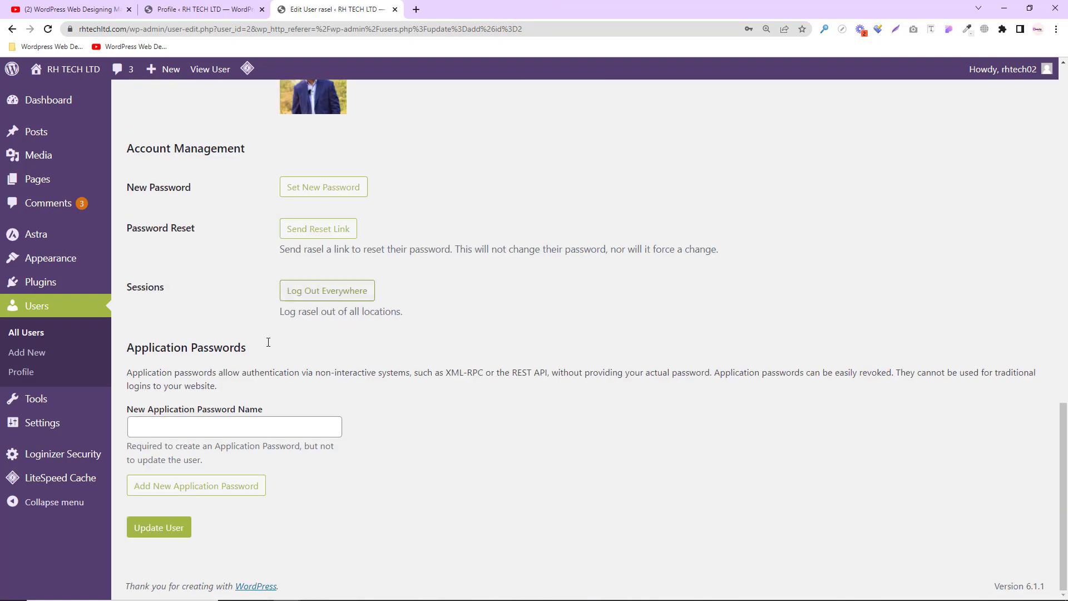
click(160, 532)
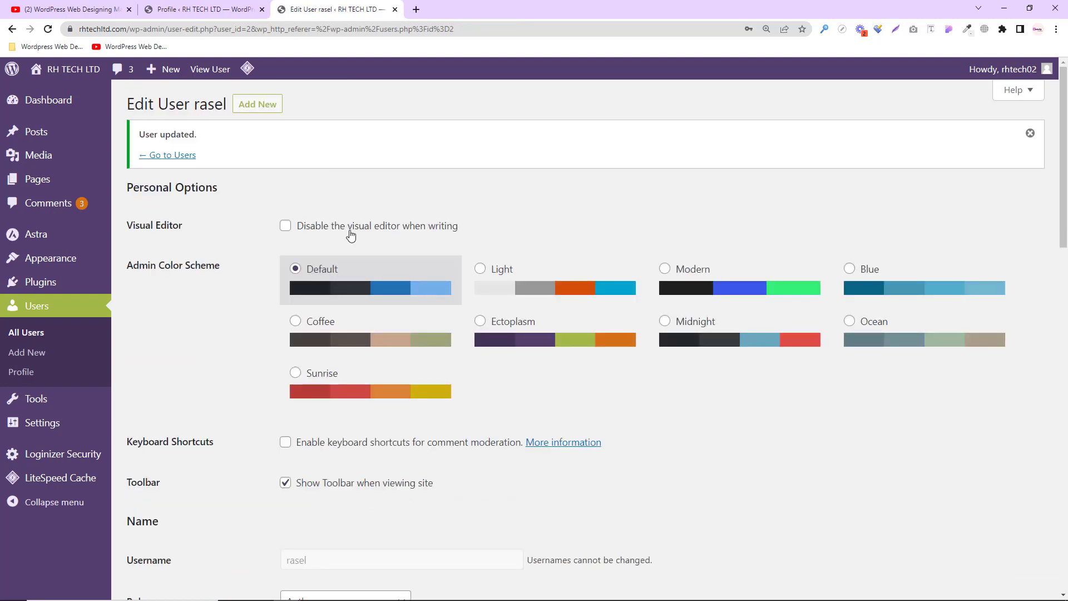
View the available role options, and reload the post editor in the incognito window to examine the Author's menus and publishing options
scroll(356, 267, down, 5)
click(306, 332)
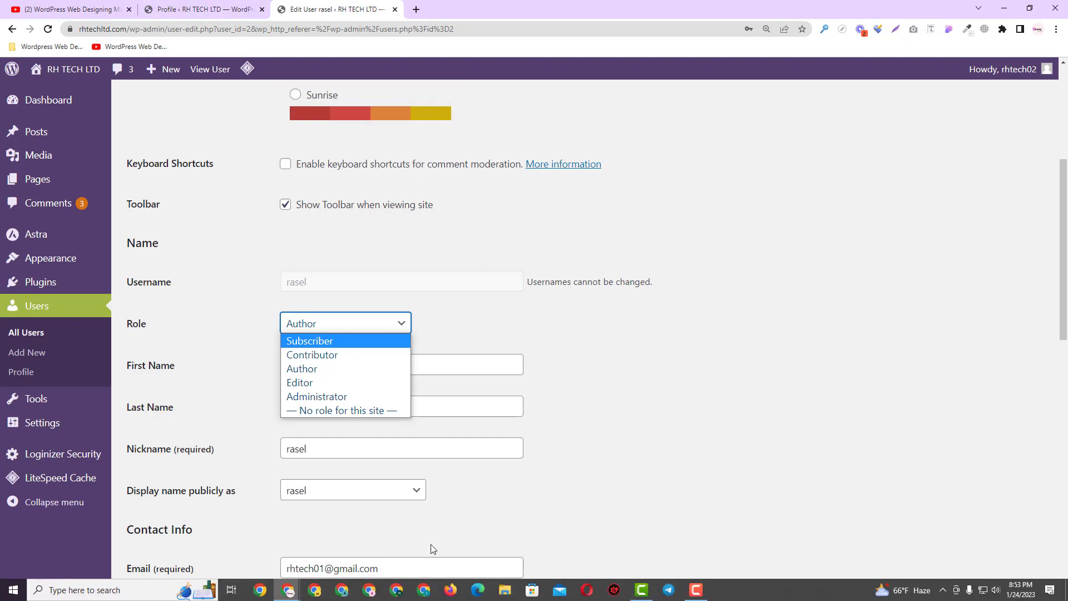
mouse_move(288, 590)
click(344, 547)
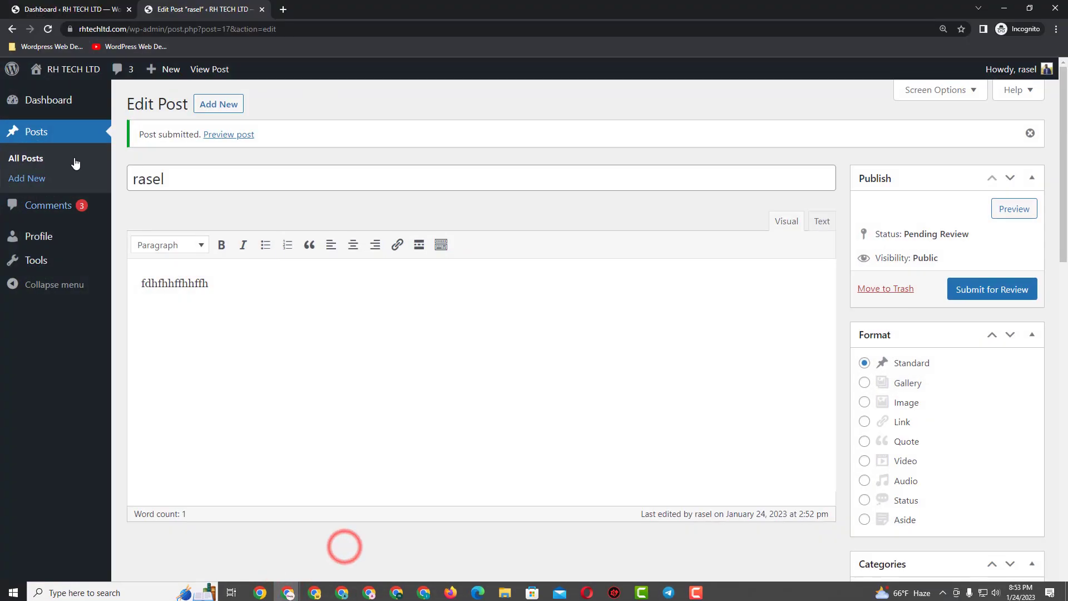
click(48, 29)
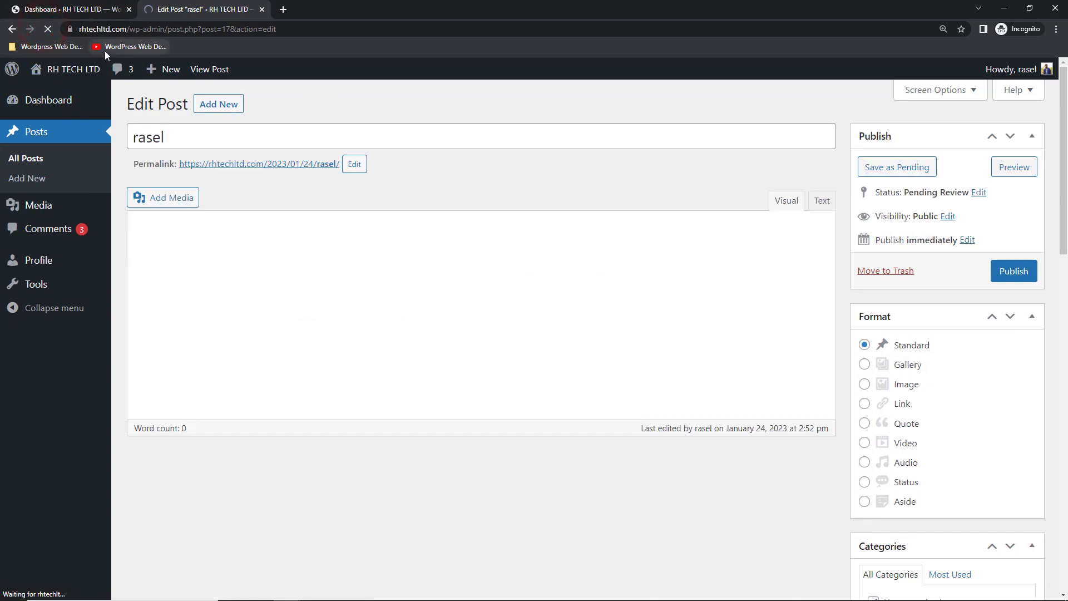
mouse_move(44, 207)
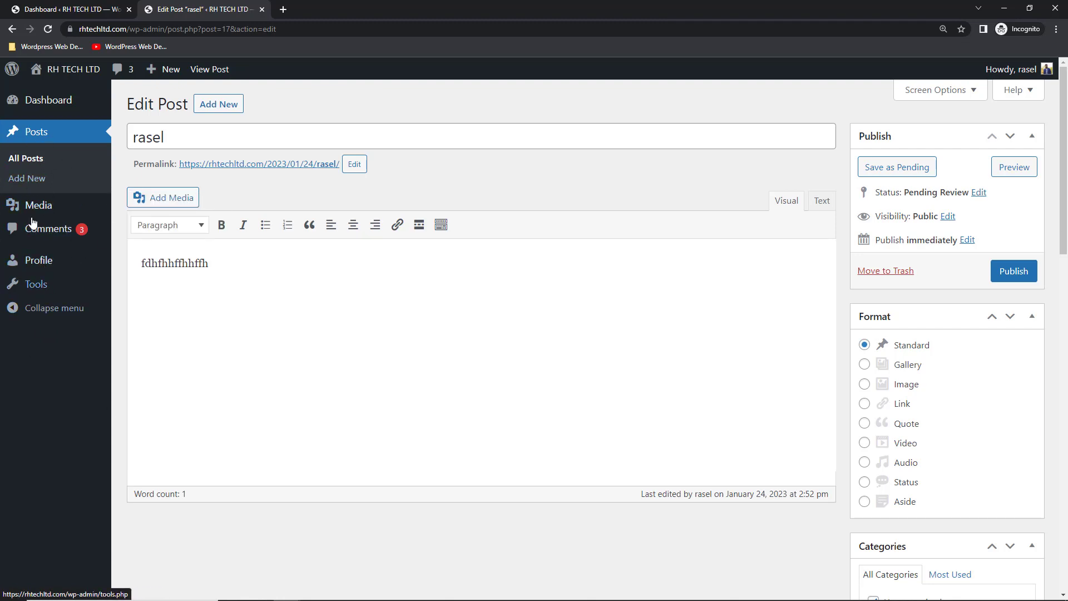
Return to the user's edit page in the administrator's window, set the role to Editor, and update the user
click(289, 590)
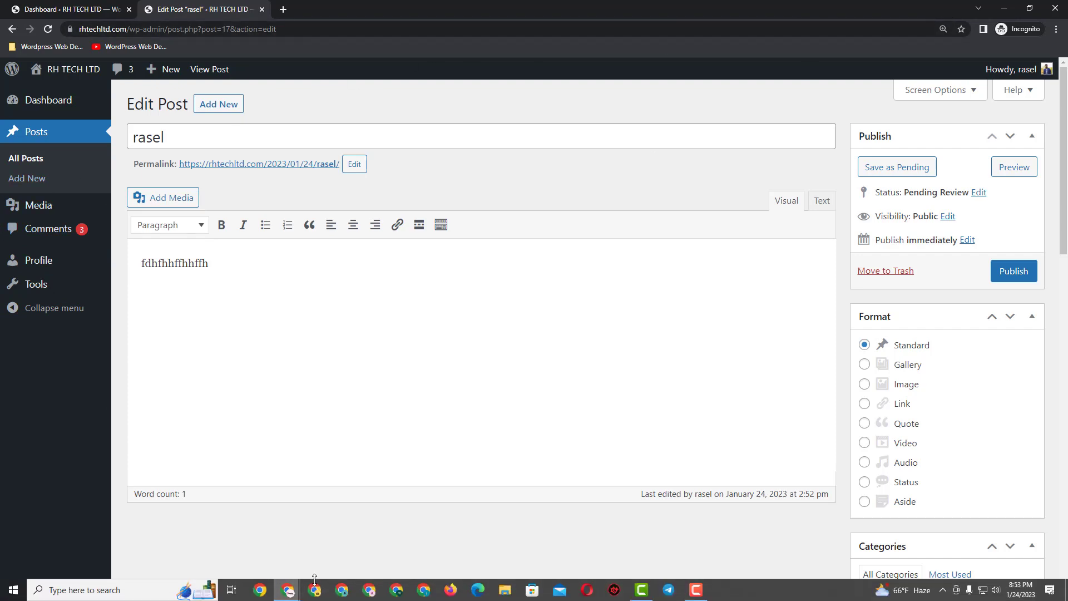
click(235, 551)
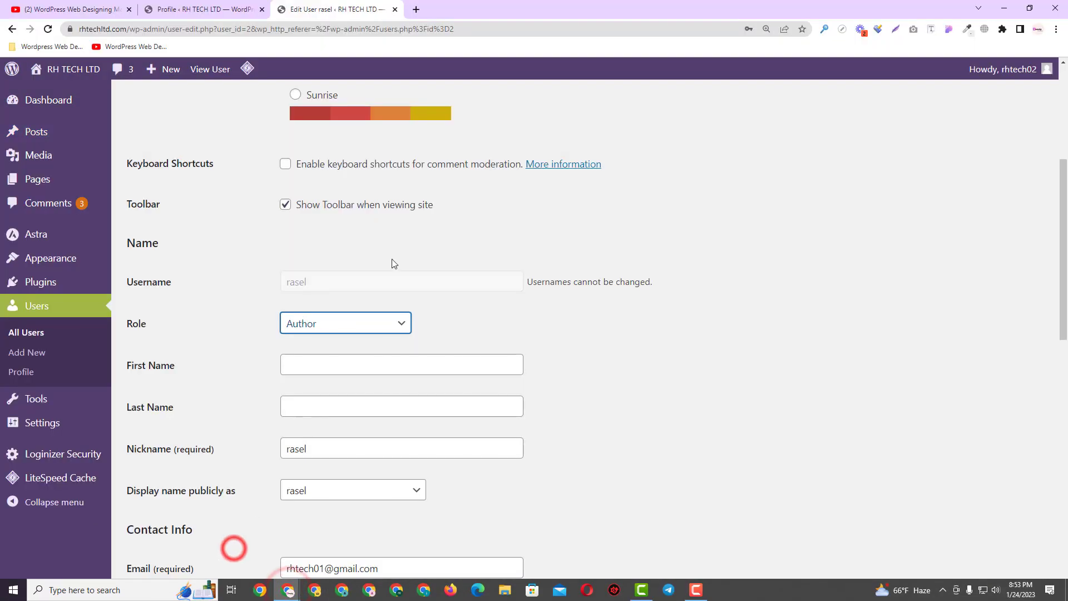
click(349, 322)
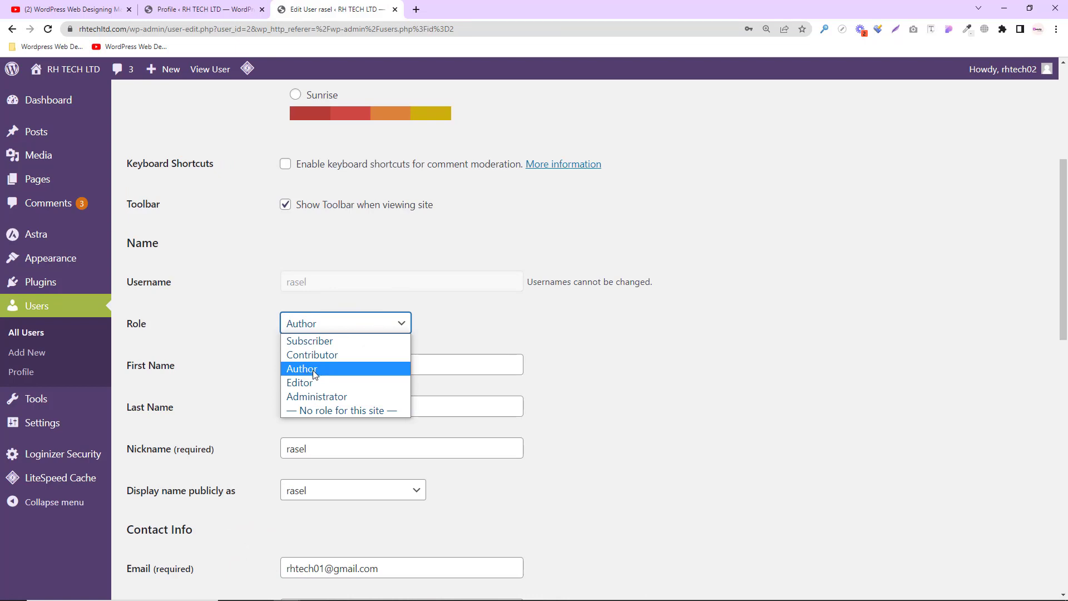
click(306, 382)
scroll(371, 396, down, 8)
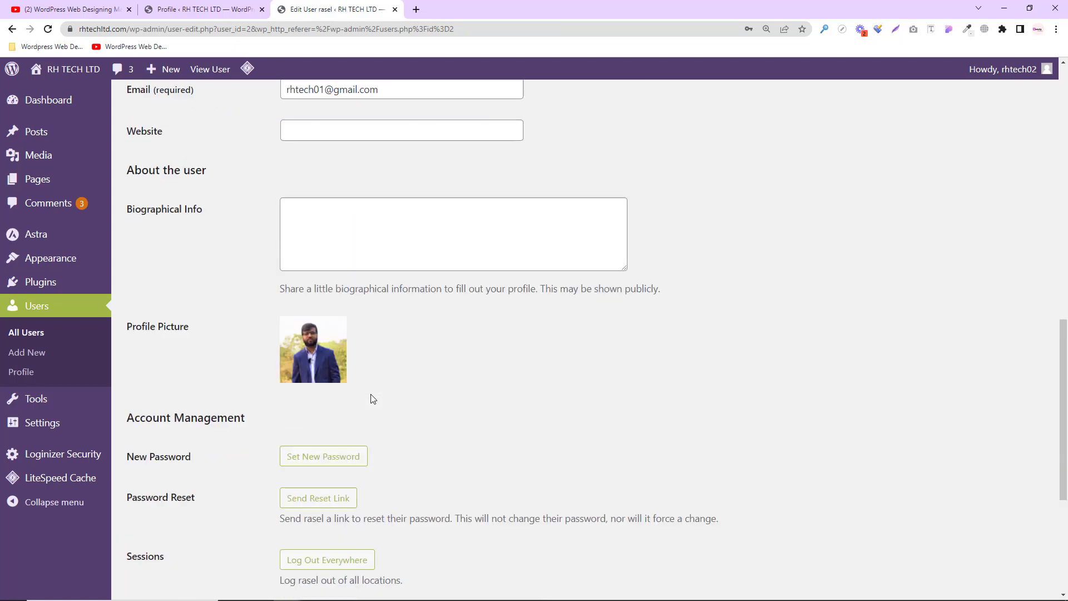
scroll(370, 396, down, 5)
click(156, 536)
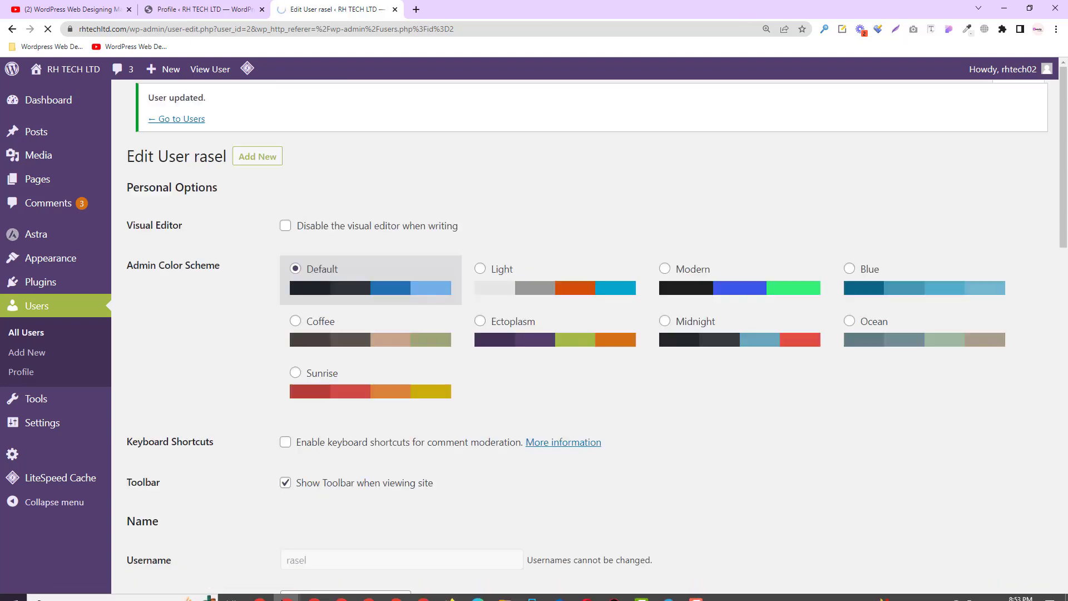
Reload the dashboard as the Editor in the incognito window, and move the "Hello world!" post to the trash from the posts list
mouse_move(287, 590)
click(320, 552)
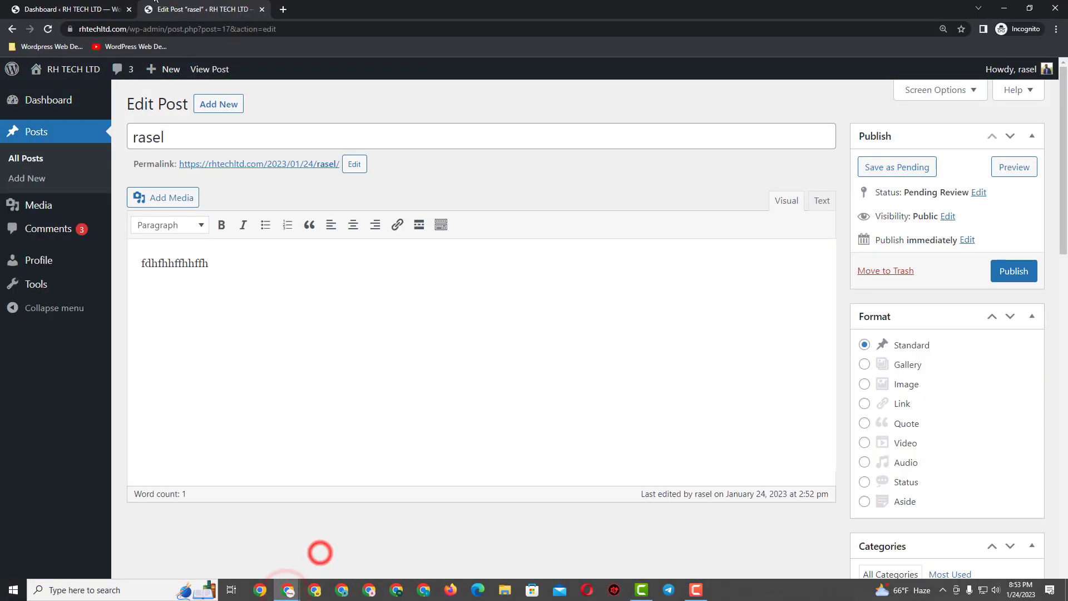
click(47, 29)
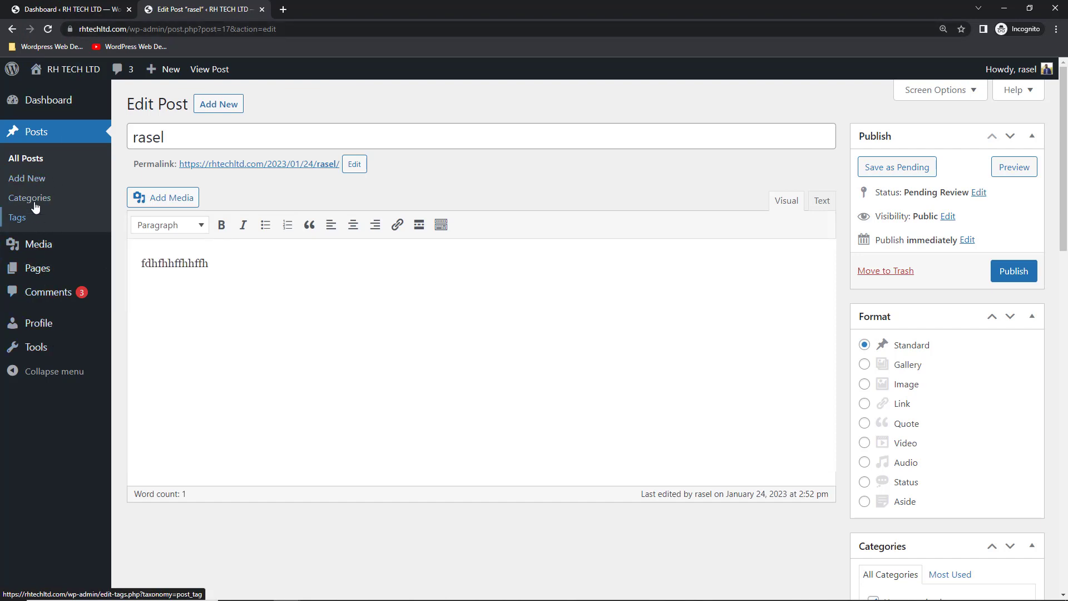
mouse_move(40, 273)
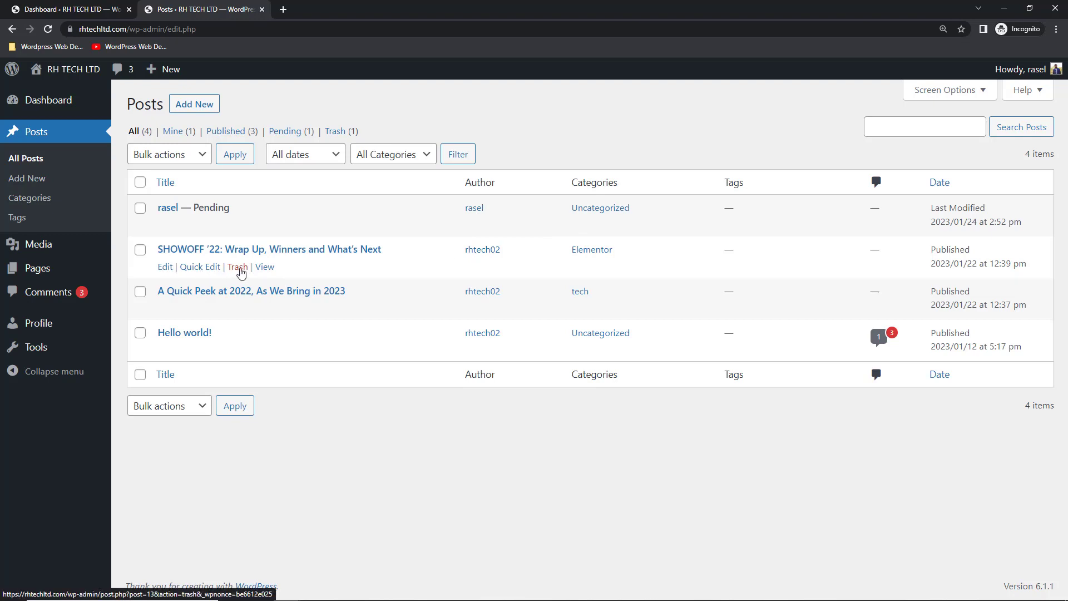
click(238, 350)
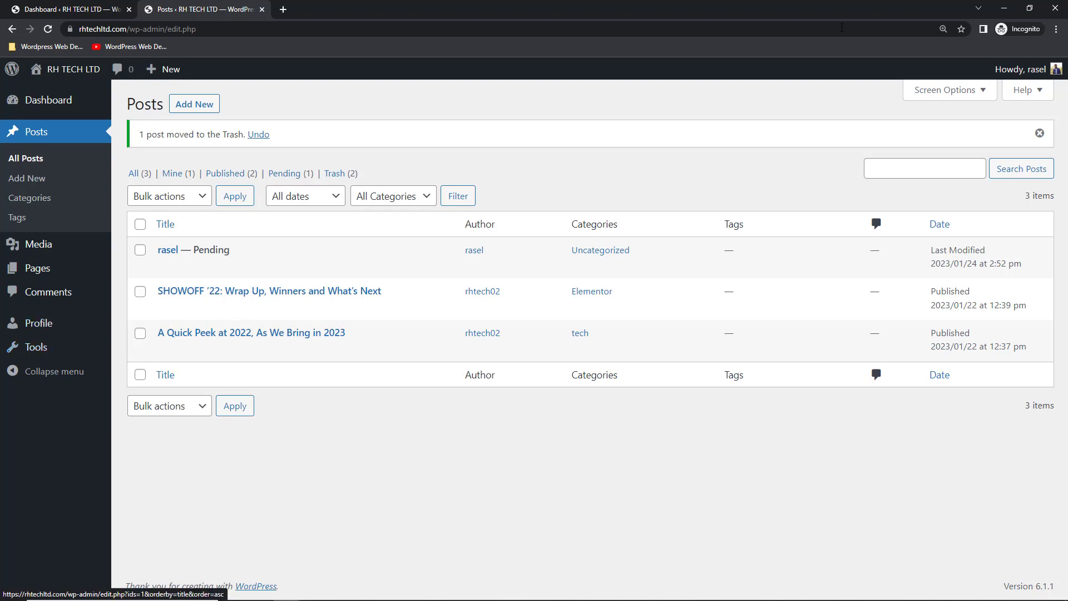
Return to the administrator's window, set the user's role to Administrator, and update the user
click(1003, 7)
scroll(403, 369, down, 5)
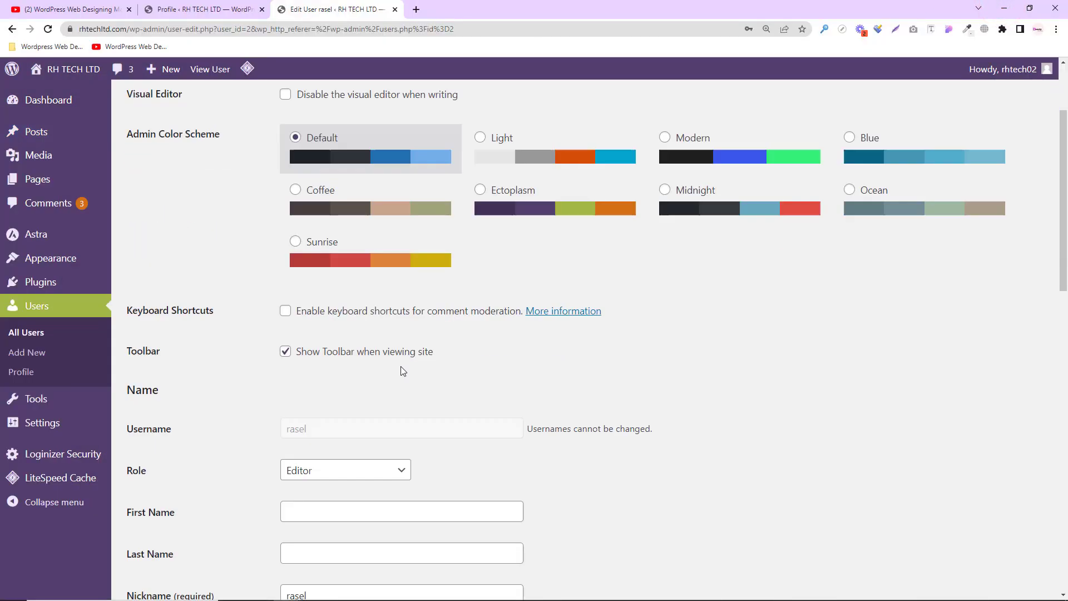
click(310, 322)
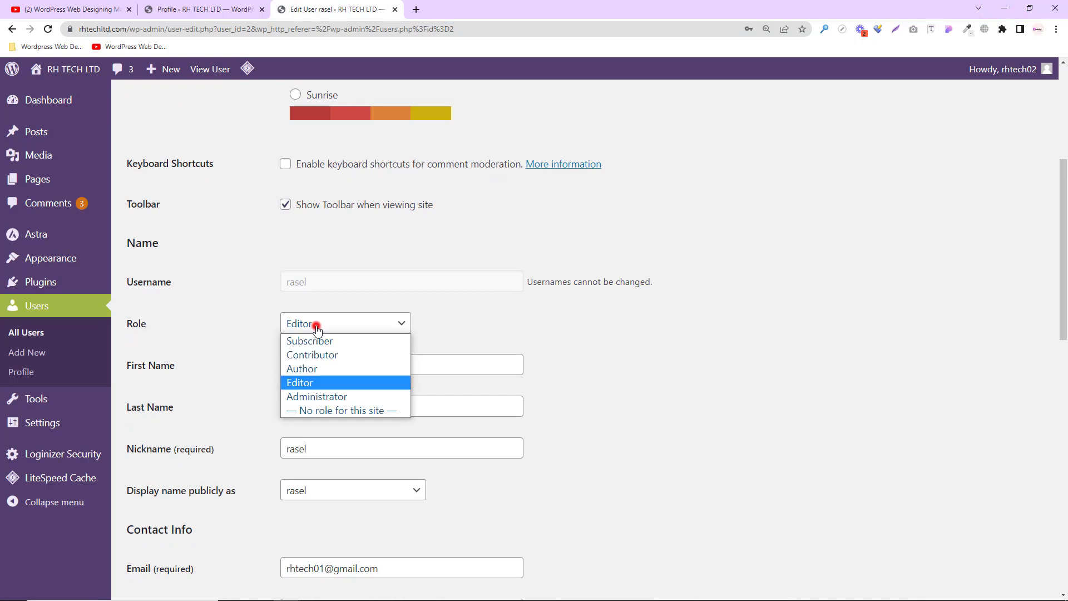
click(315, 397)
scroll(312, 395, down, 15)
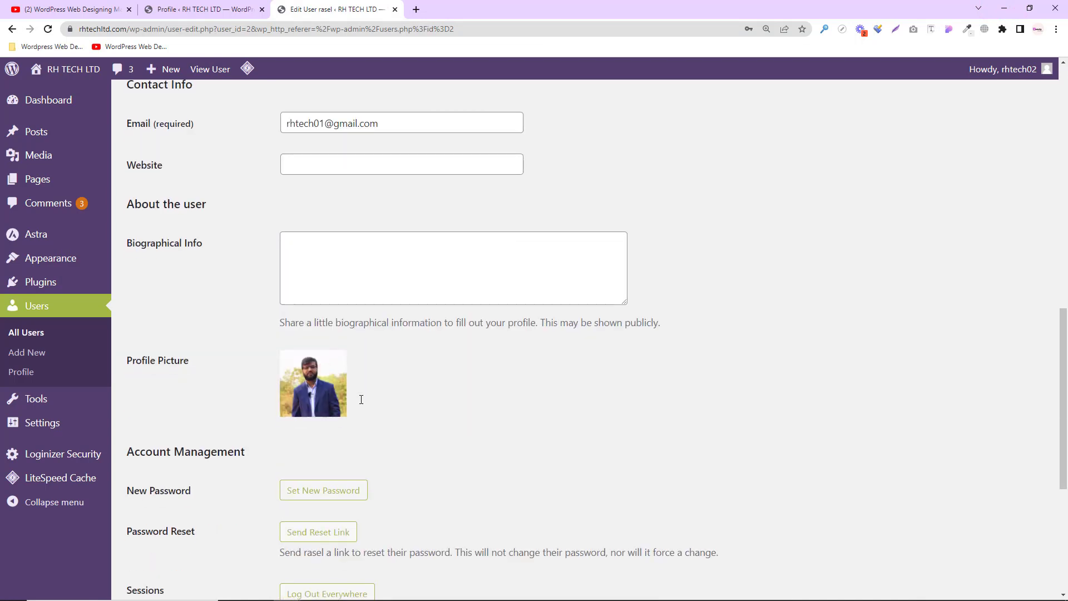
click(156, 535)
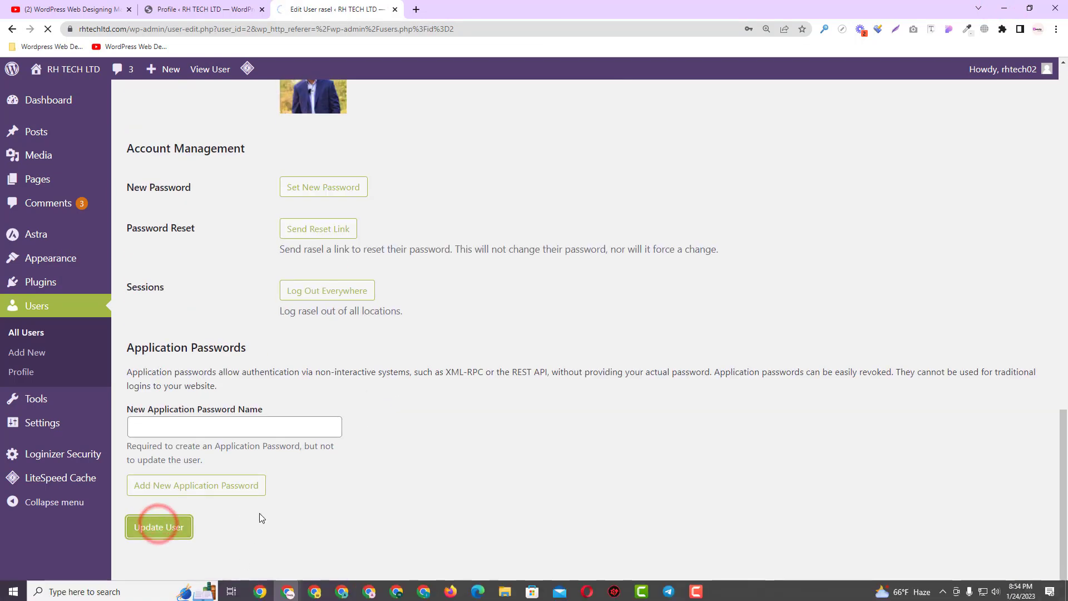
Switch to the incognito window, reload the posts list as Administrator, and examine the Settings, Plugins, Appearance, Astra and Media menus
click(288, 590)
click(360, 546)
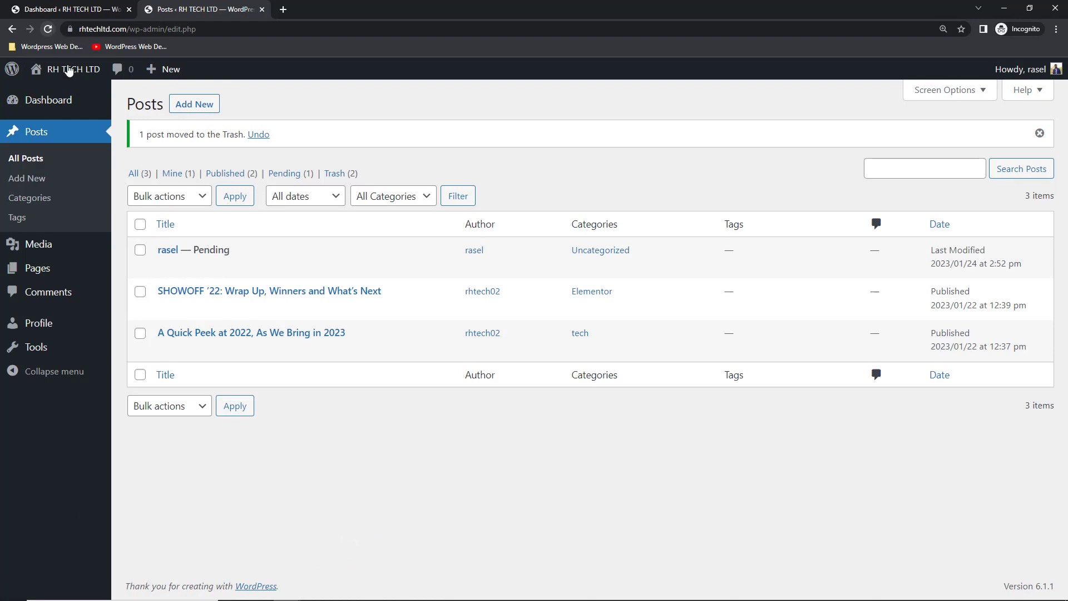
click(48, 30)
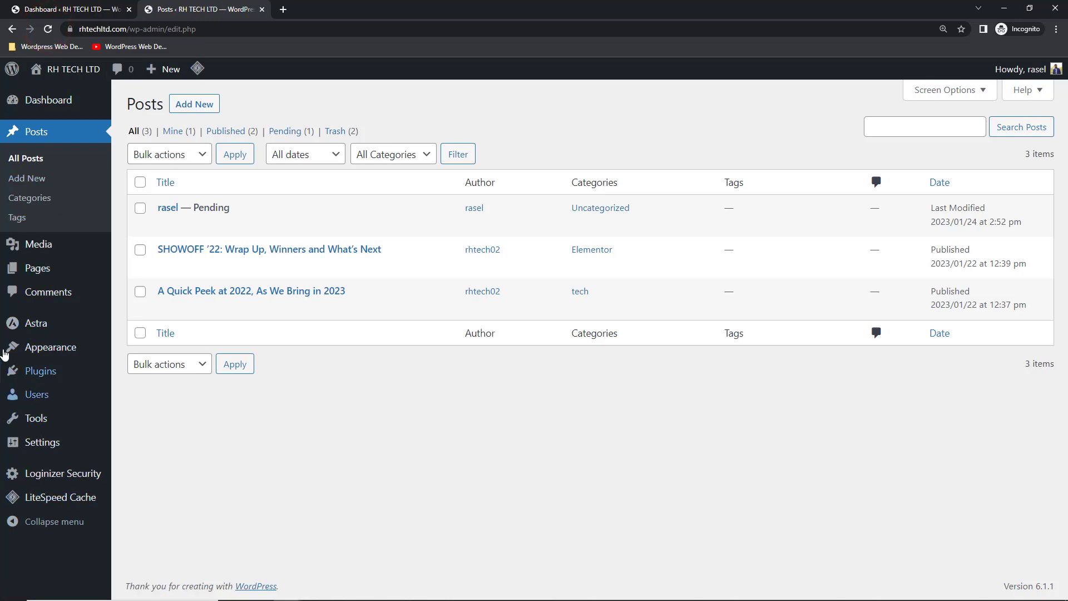
mouse_move(1, 600)
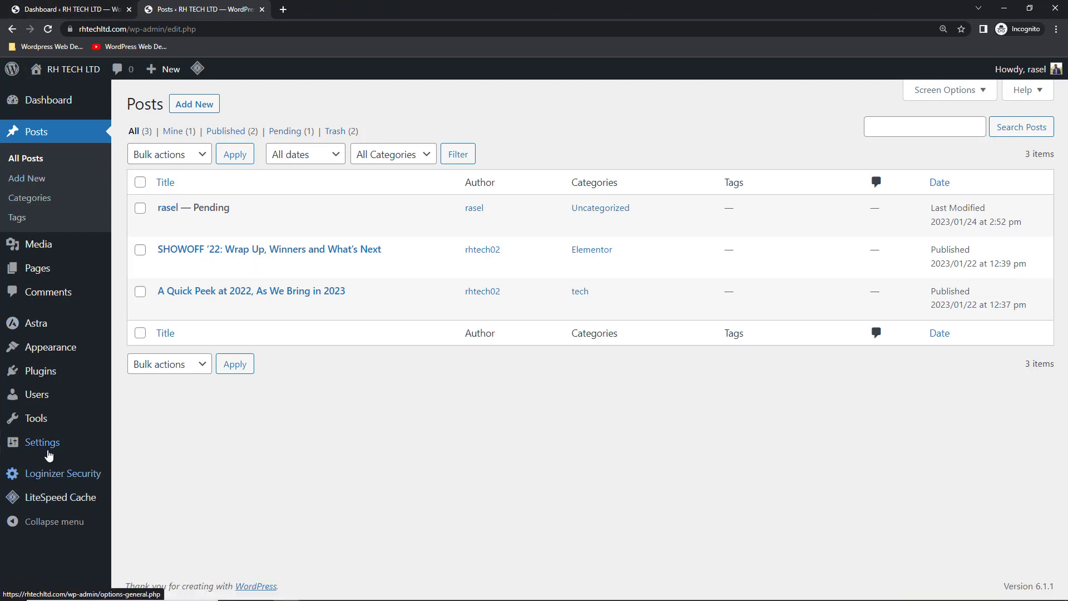
mouse_move(49, 438)
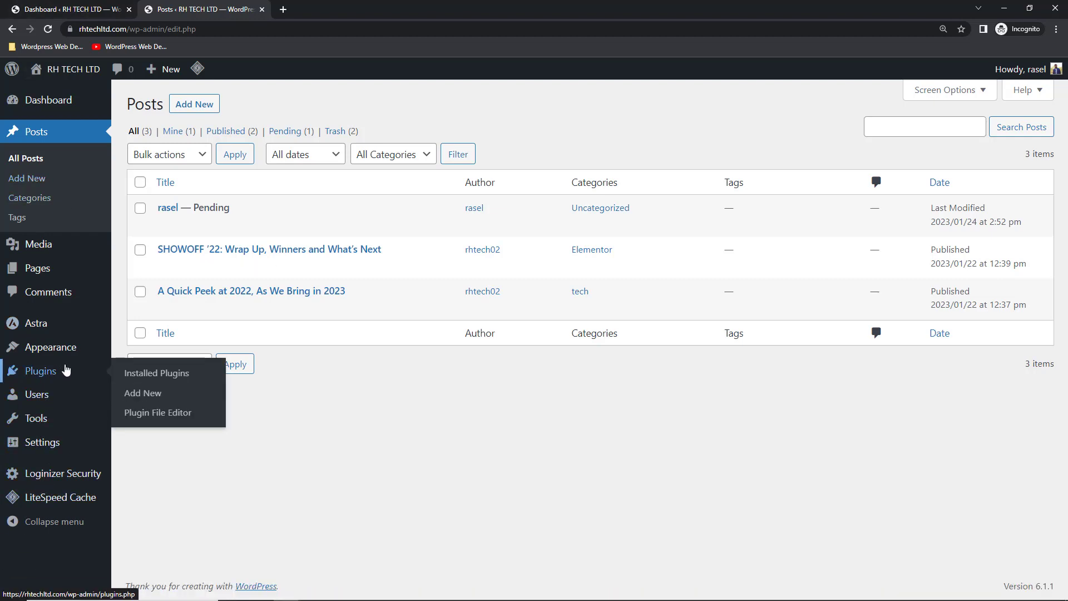
mouse_move(53, 352)
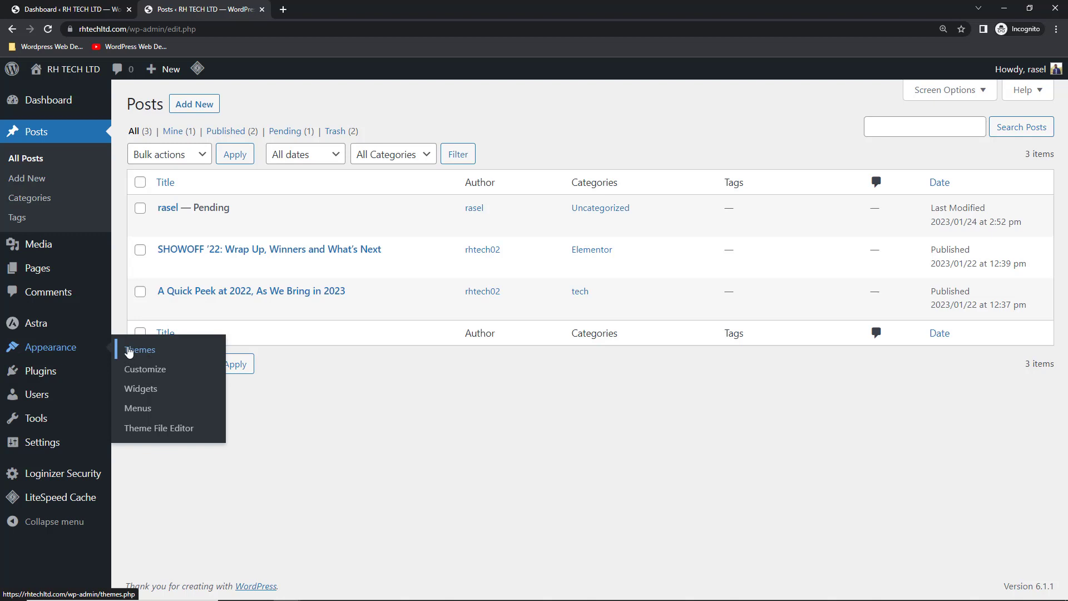
mouse_move(37, 324)
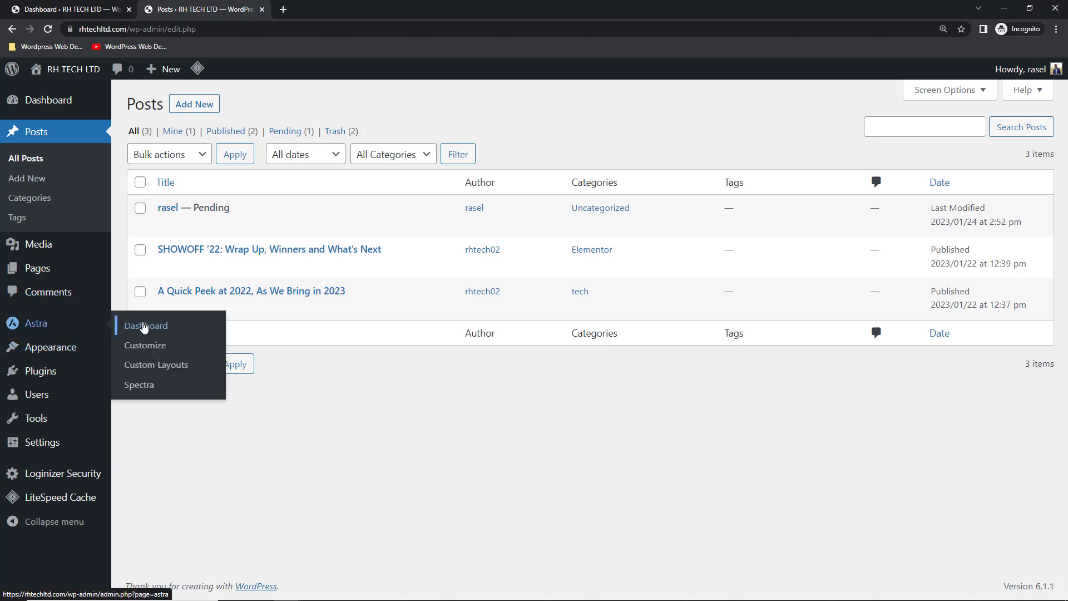
mouse_move(59, 235)
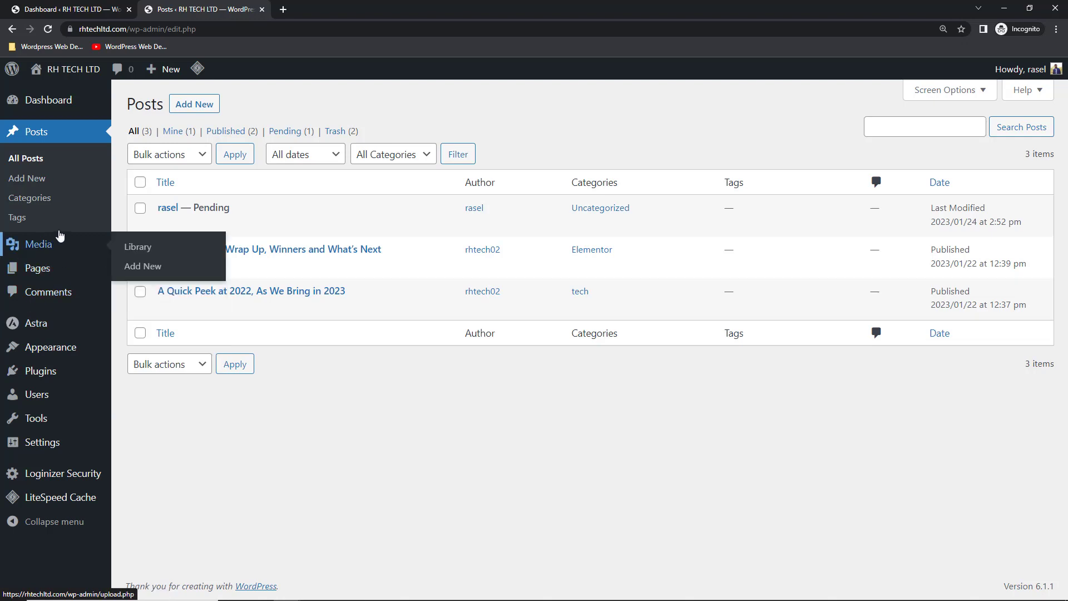
mouse_move(50, 100)
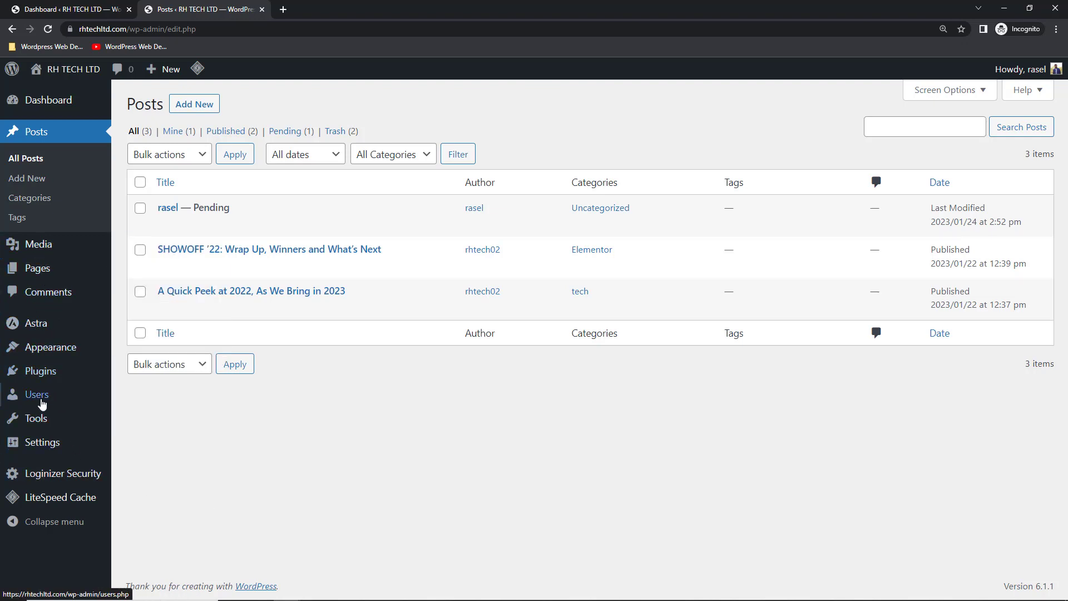
Open the original administrator's edit page from the list of all users and view the role options available for that account
mouse_move(46, 399)
click(135, 403)
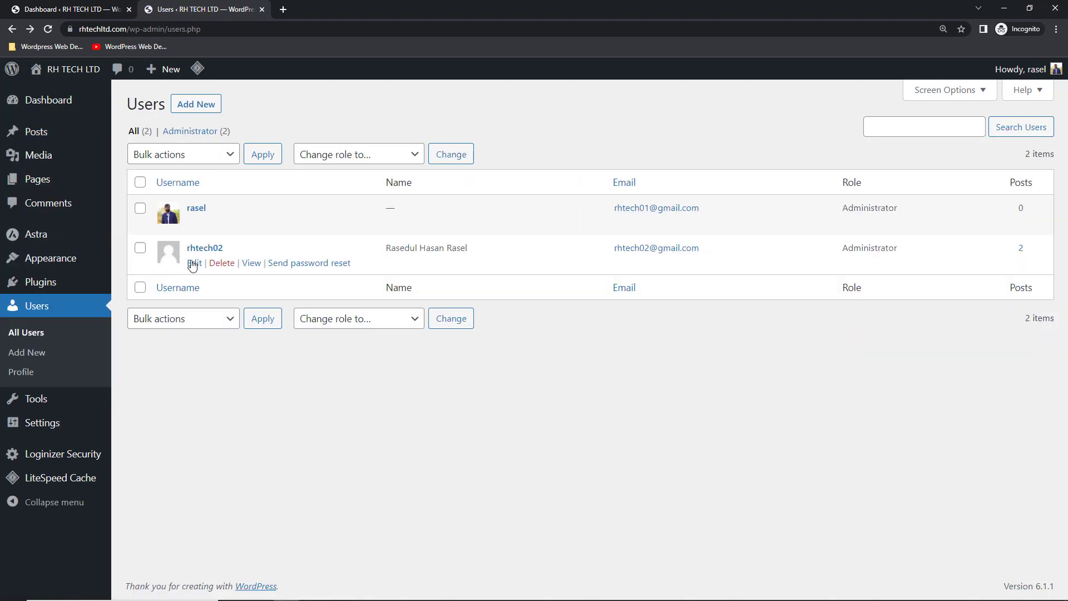
click(194, 262)
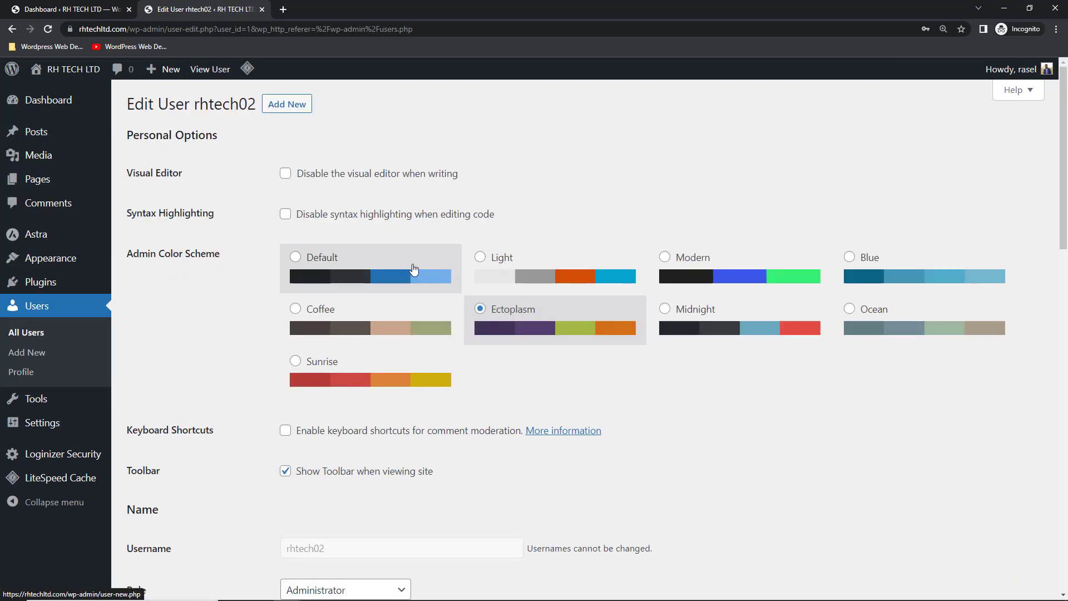
scroll(334, 312, down, 5)
click(325, 322)
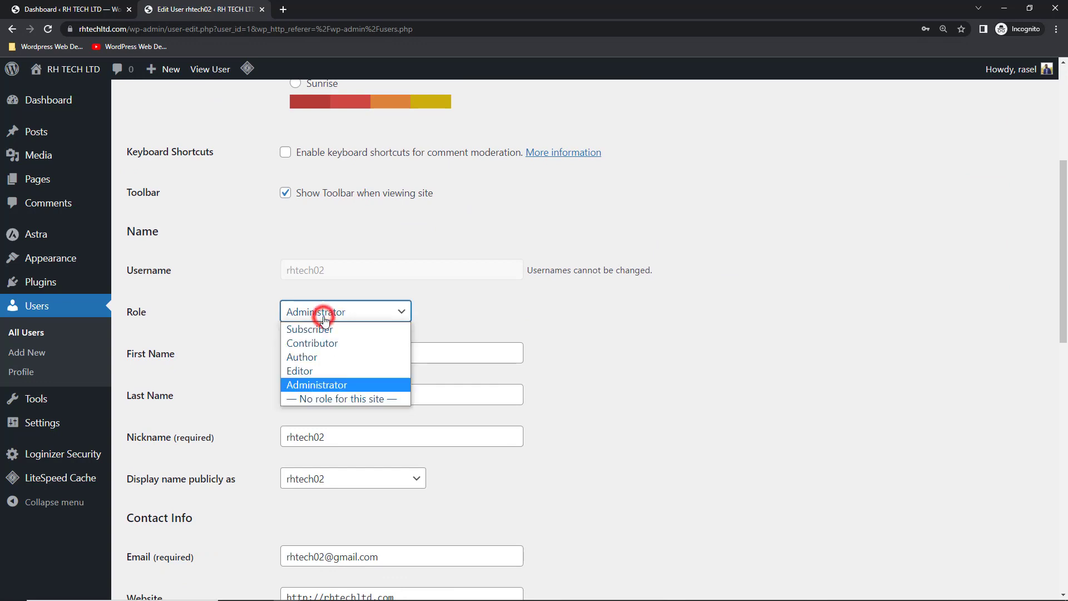
click(231, 301)
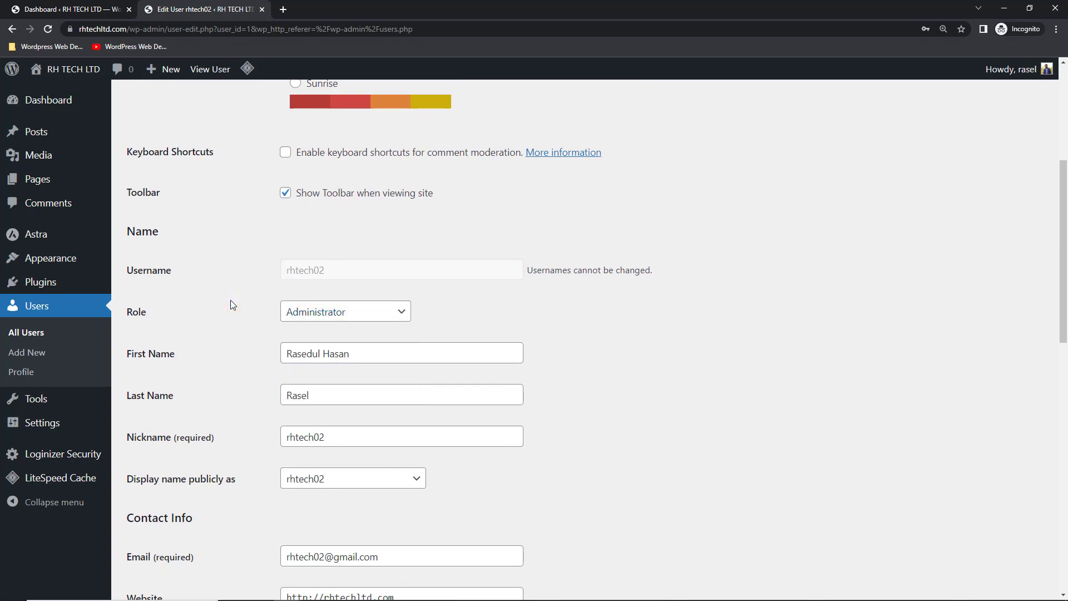
click(313, 311)
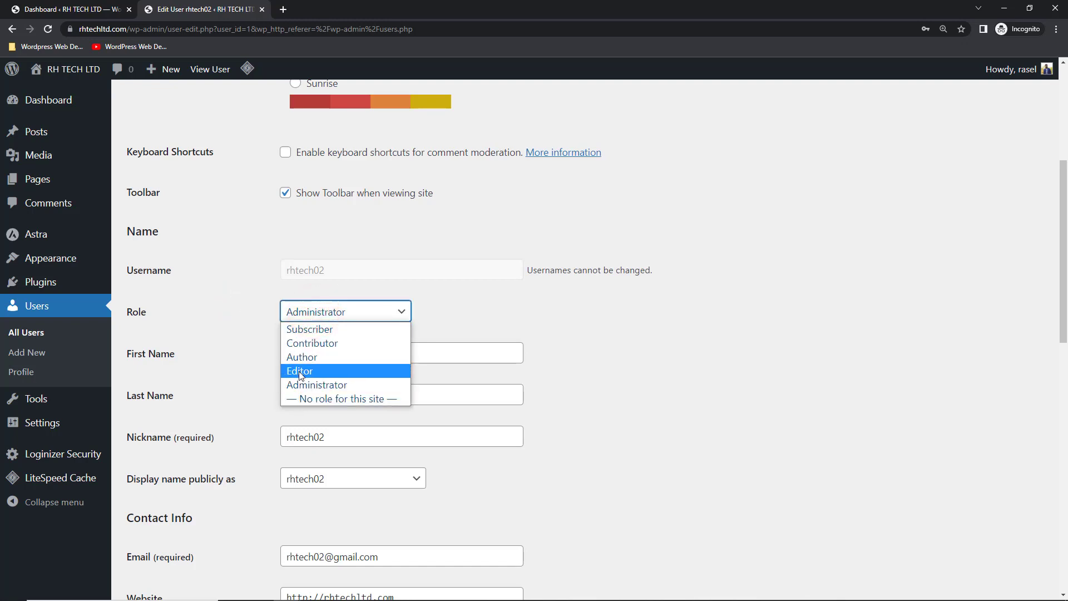
click(236, 282)
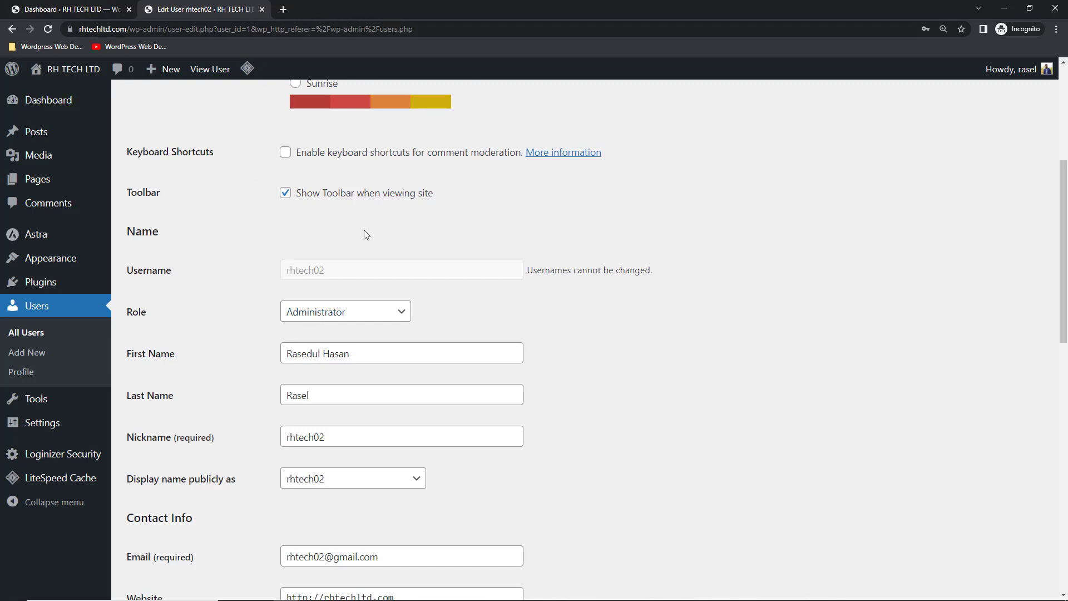
Return to the administrator's window, open the Namecheap account in a new tab, and open cPanel for the rhtechltd.com hosting subscription
click(1004, 8)
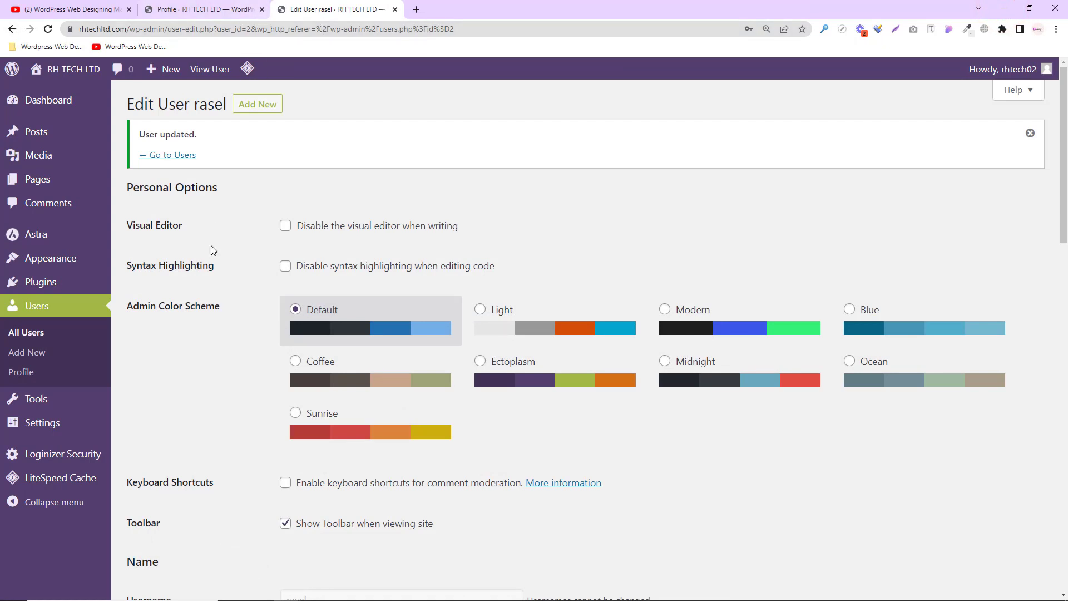
mouse_move(69, 80)
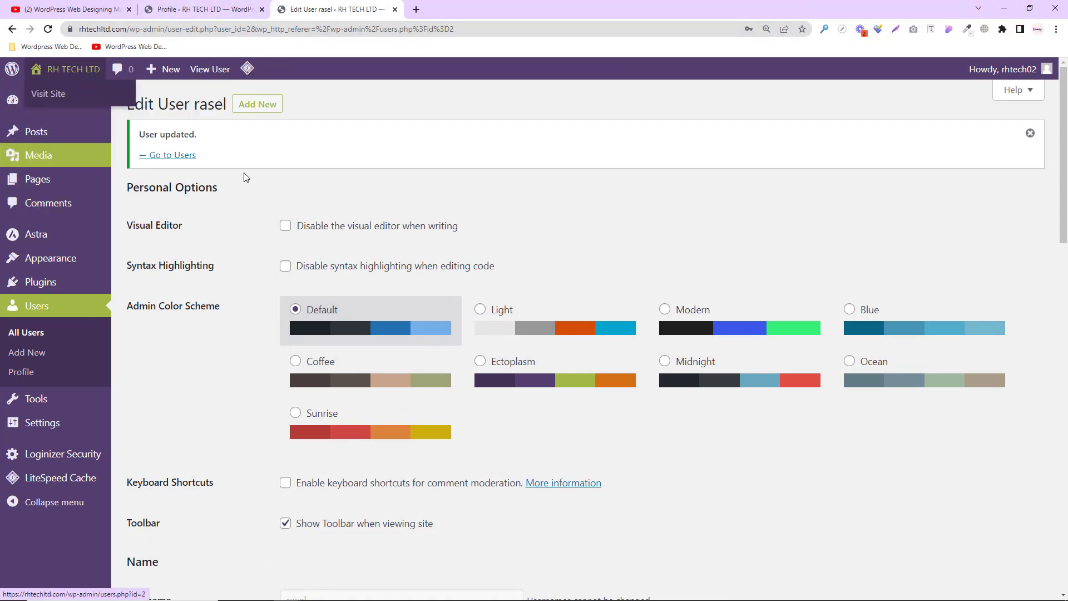
click(417, 10)
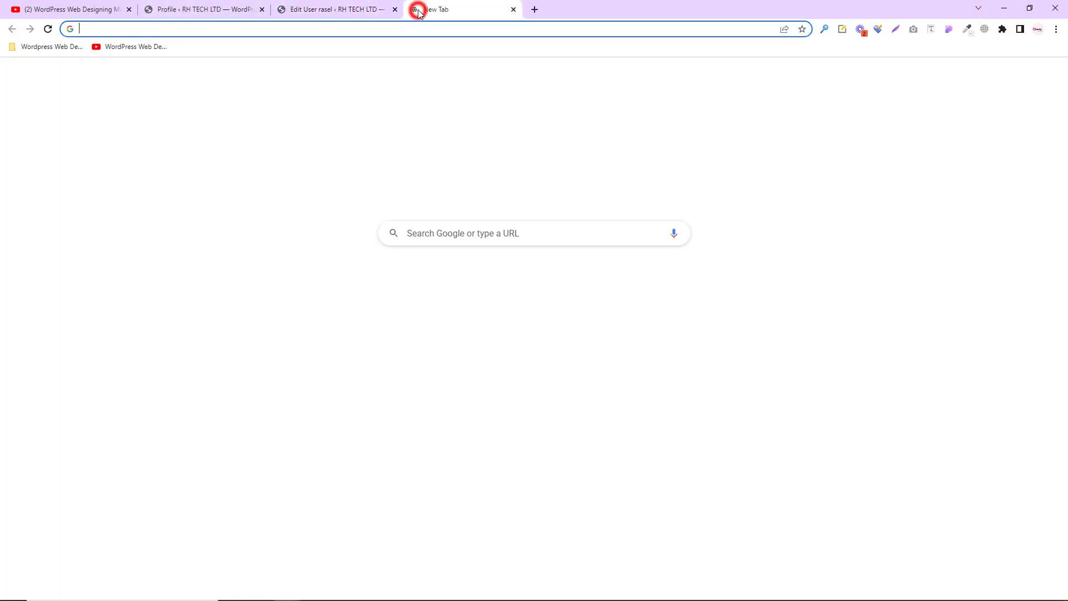
text(namecheap)
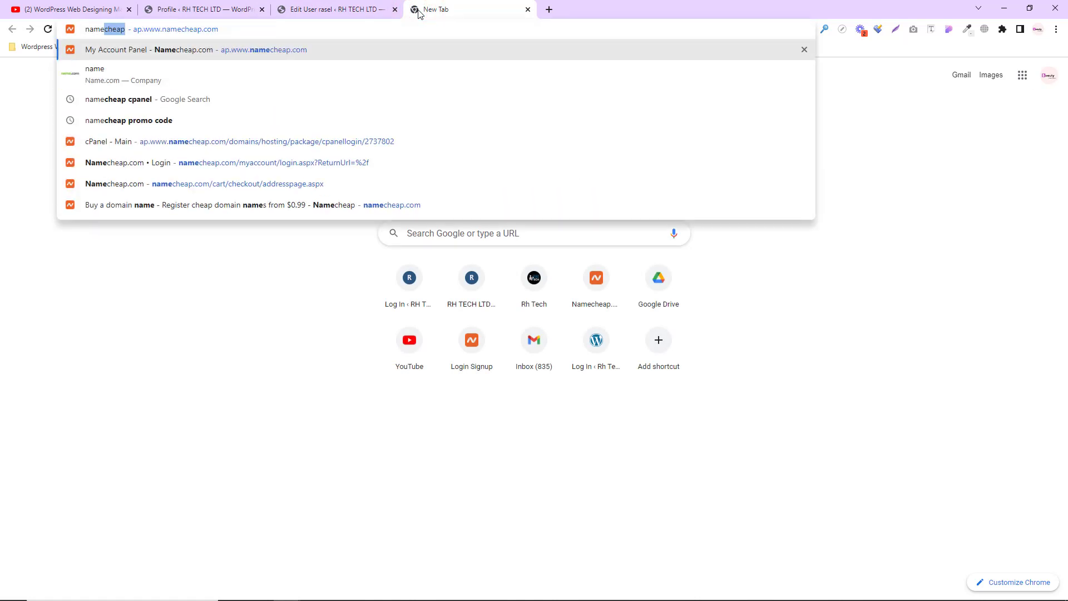
key(Return)
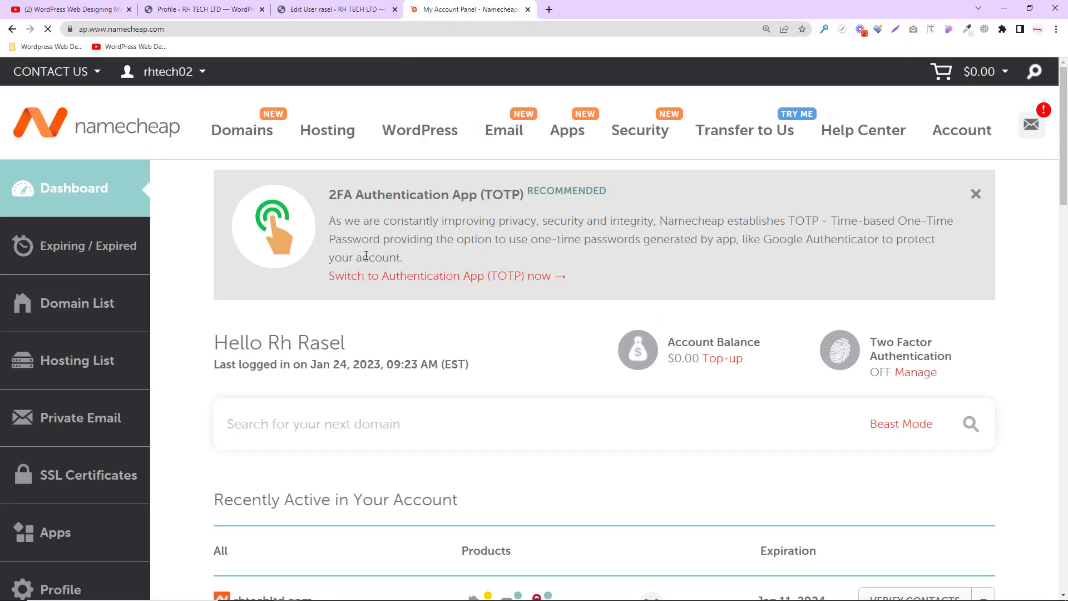
scroll(506, 376, down, 3)
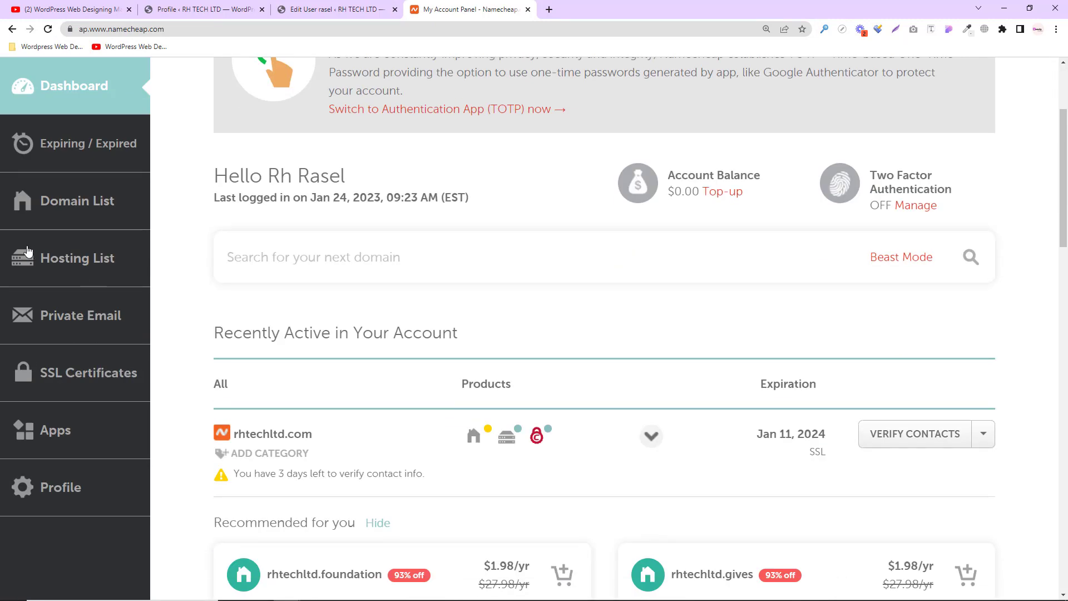
click(64, 259)
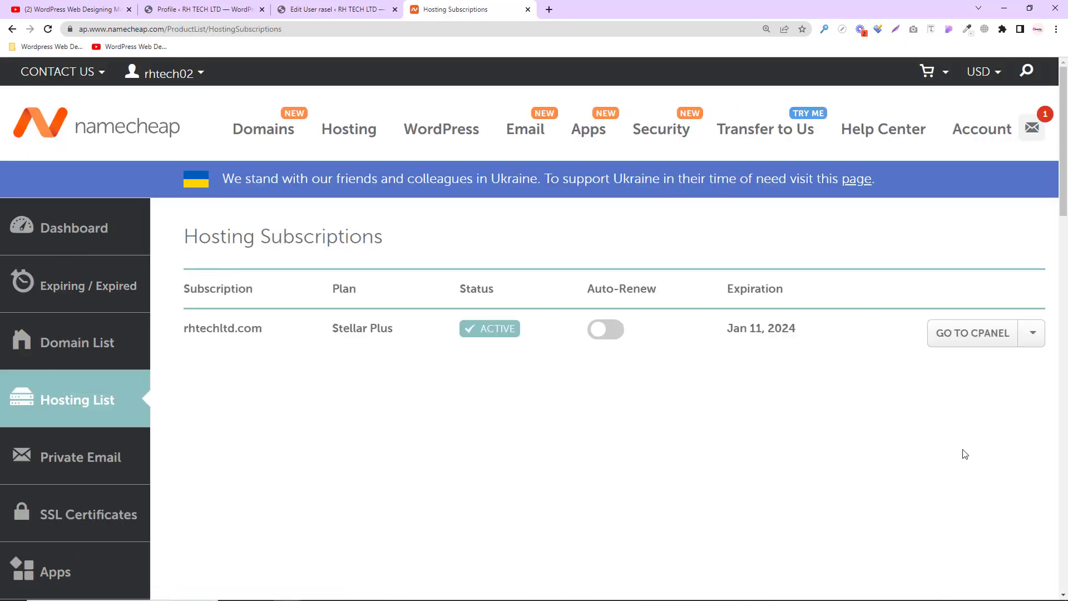
click(955, 335)
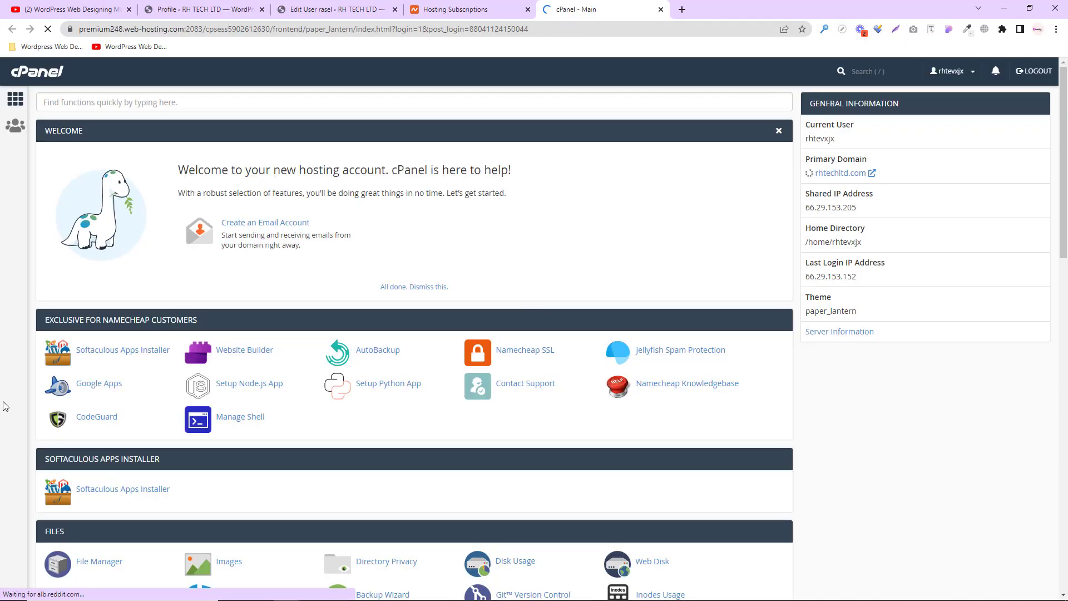
Open the Softaculous installations, manage the rhtechltd.com WordPress installation, and log in to its dashboard from there
click(128, 351)
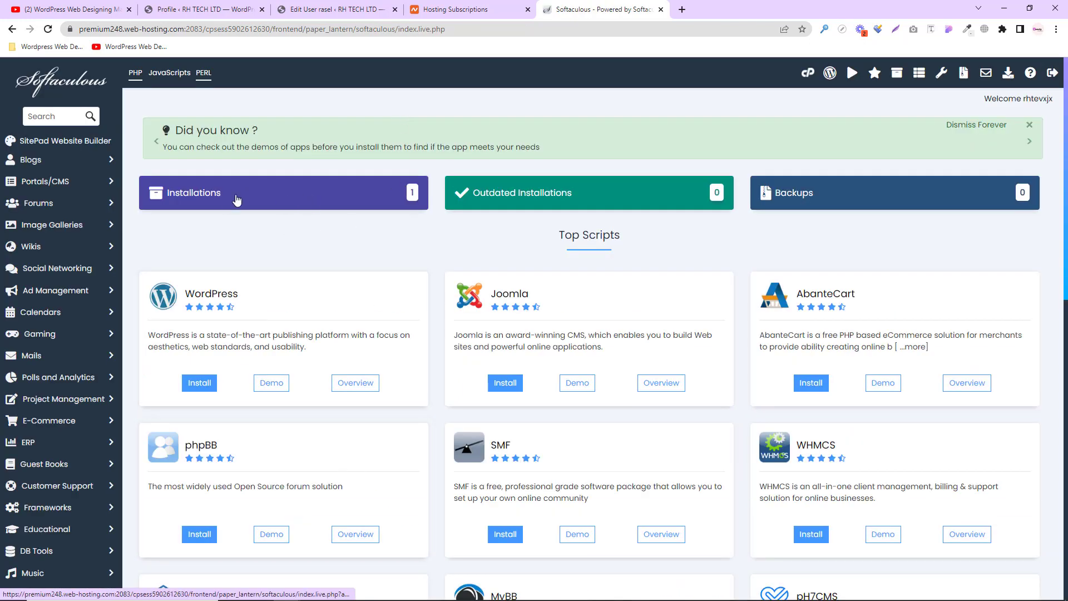
click(198, 194)
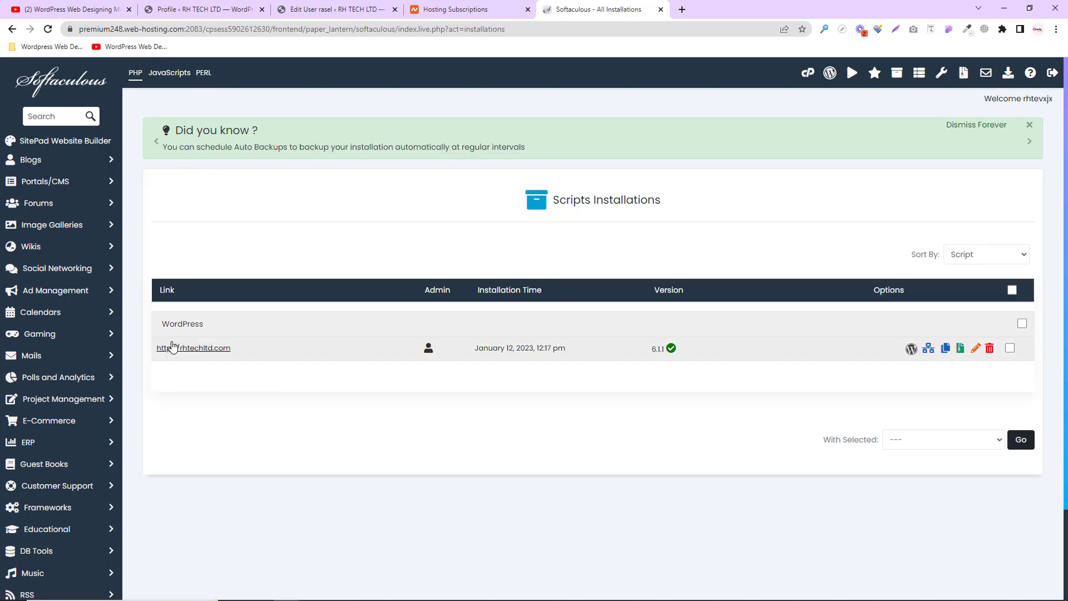
click(911, 349)
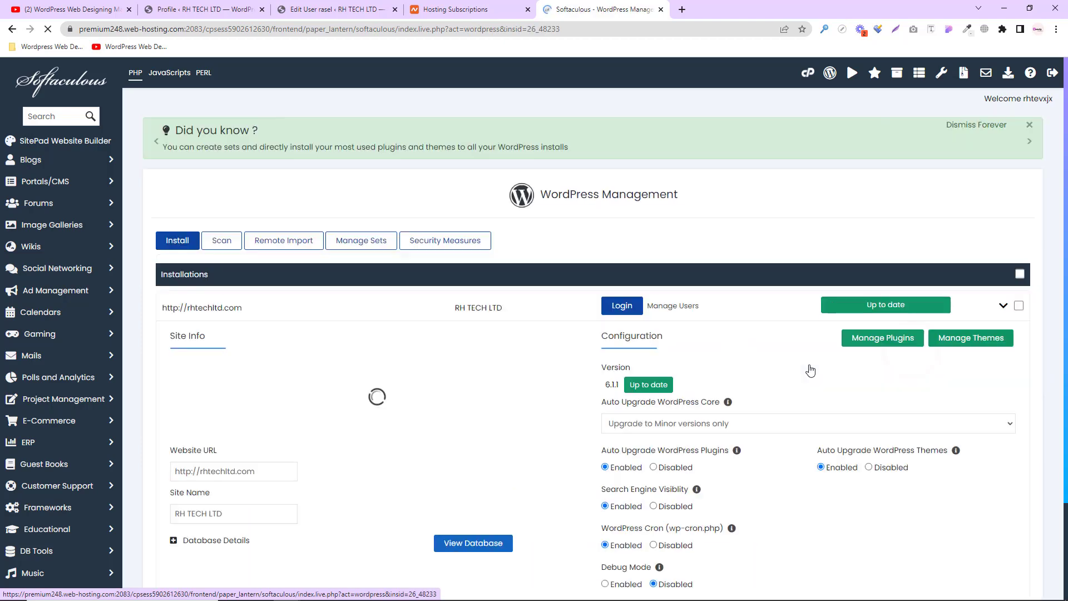
scroll(643, 262, down, 2)
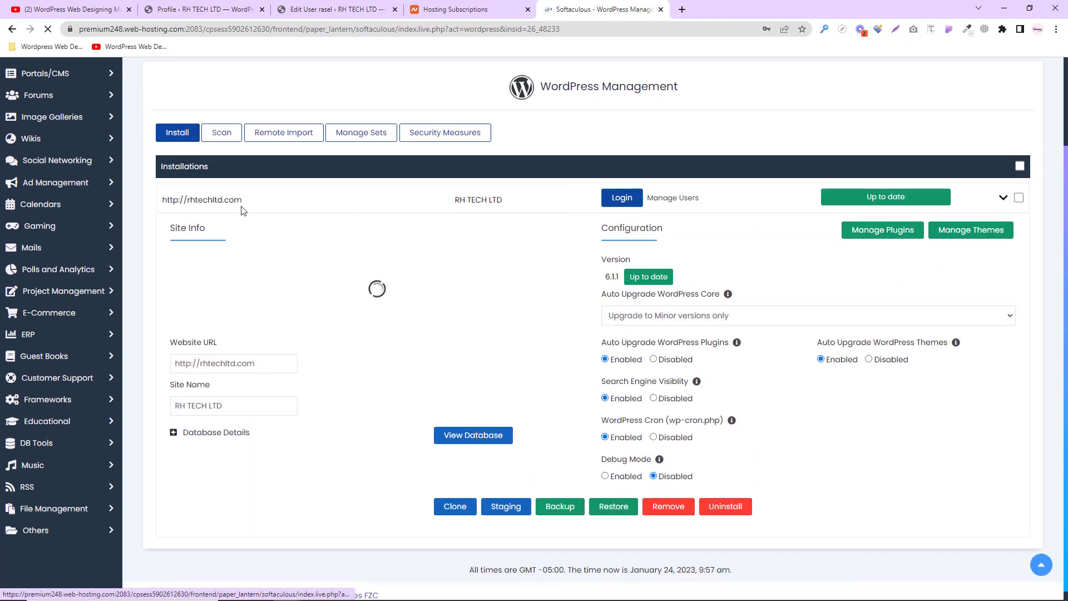
click(621, 197)
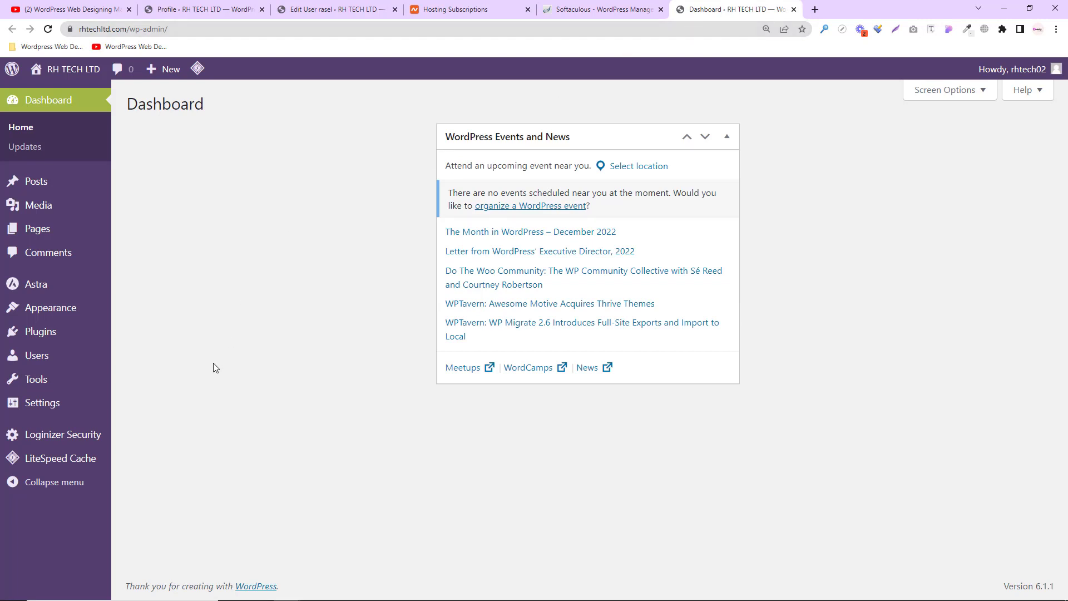
Review the Namecheap hosting subscriptions and the WordPress dashboard again, and return to the user's edit page
click(471, 10)
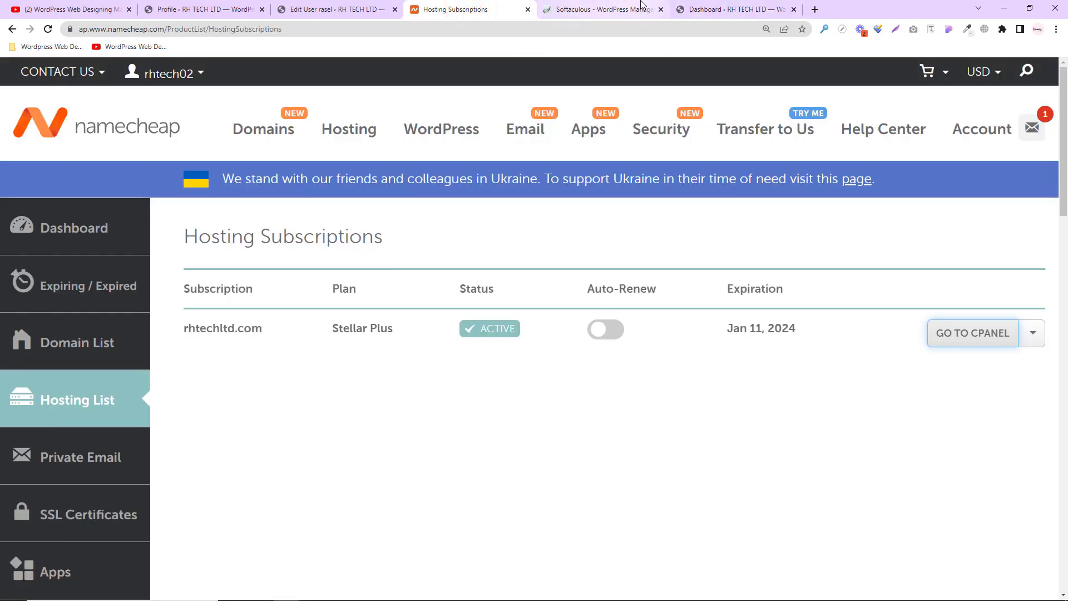
click(717, 8)
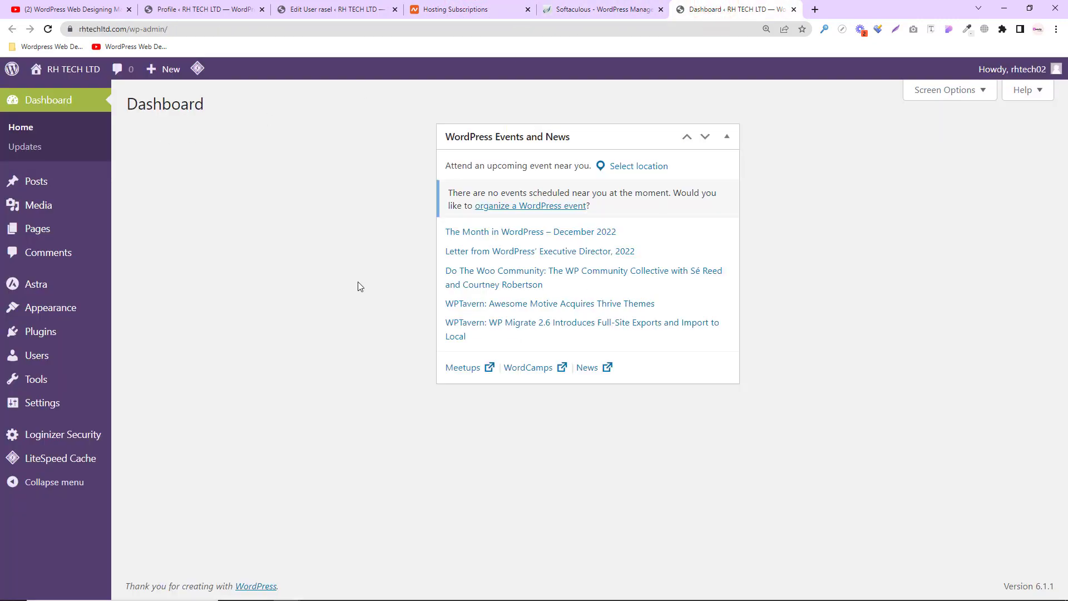
click(330, 12)
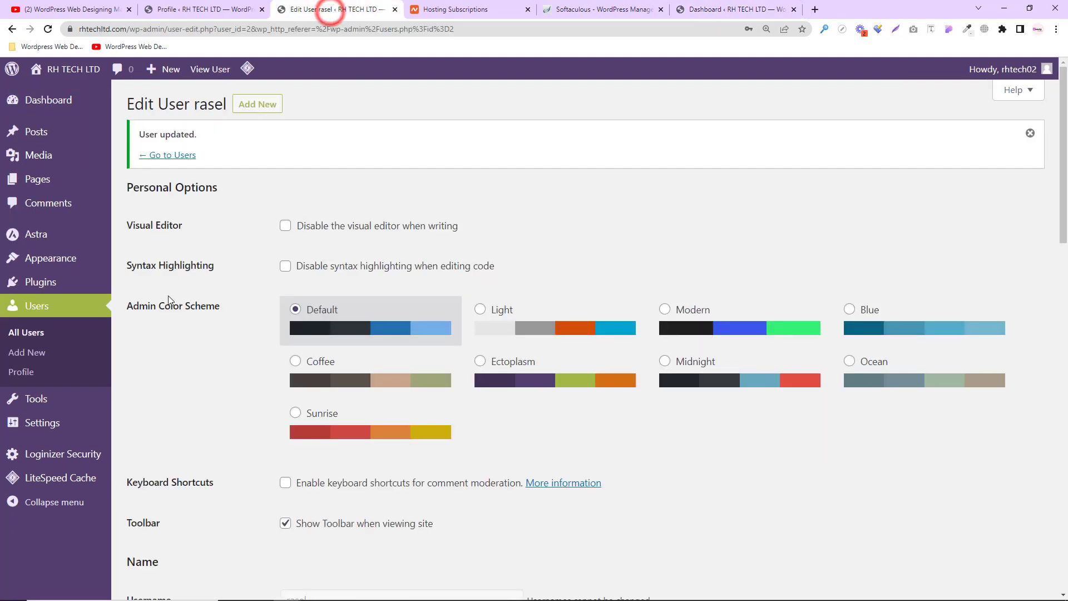